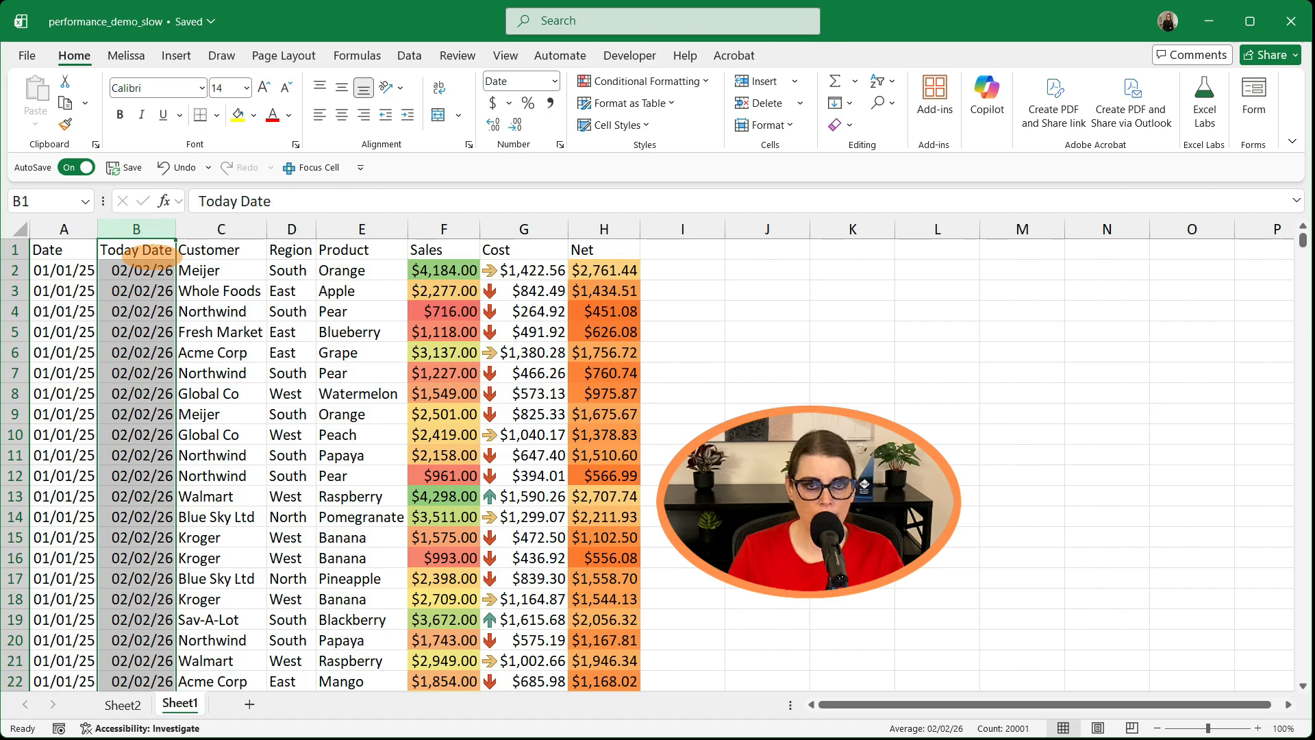
Inspect the formula in the first Today Date cell and insert two blank rows above the header row.
click(149, 270)
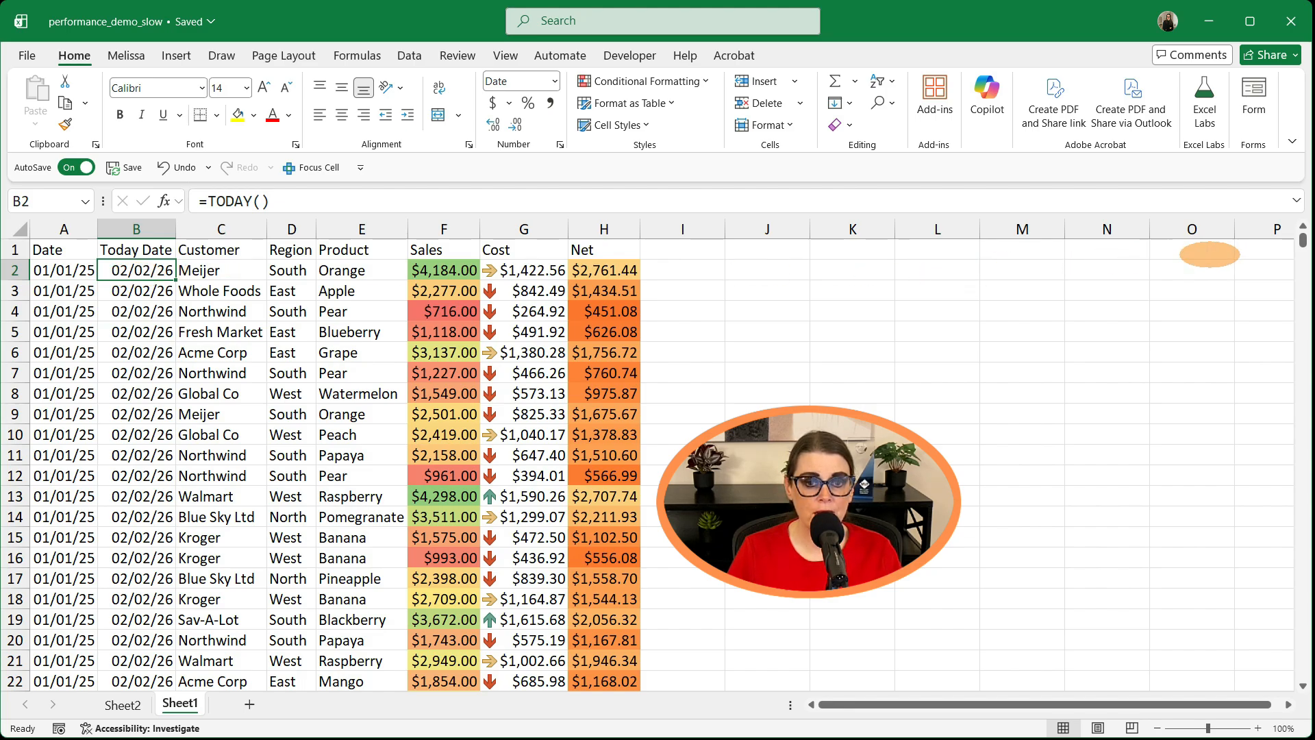
mouse_move(1302, 239)
mouse_down()
mouse_move(1294, 712)
mouse_move(1284, 230)
mouse_up()
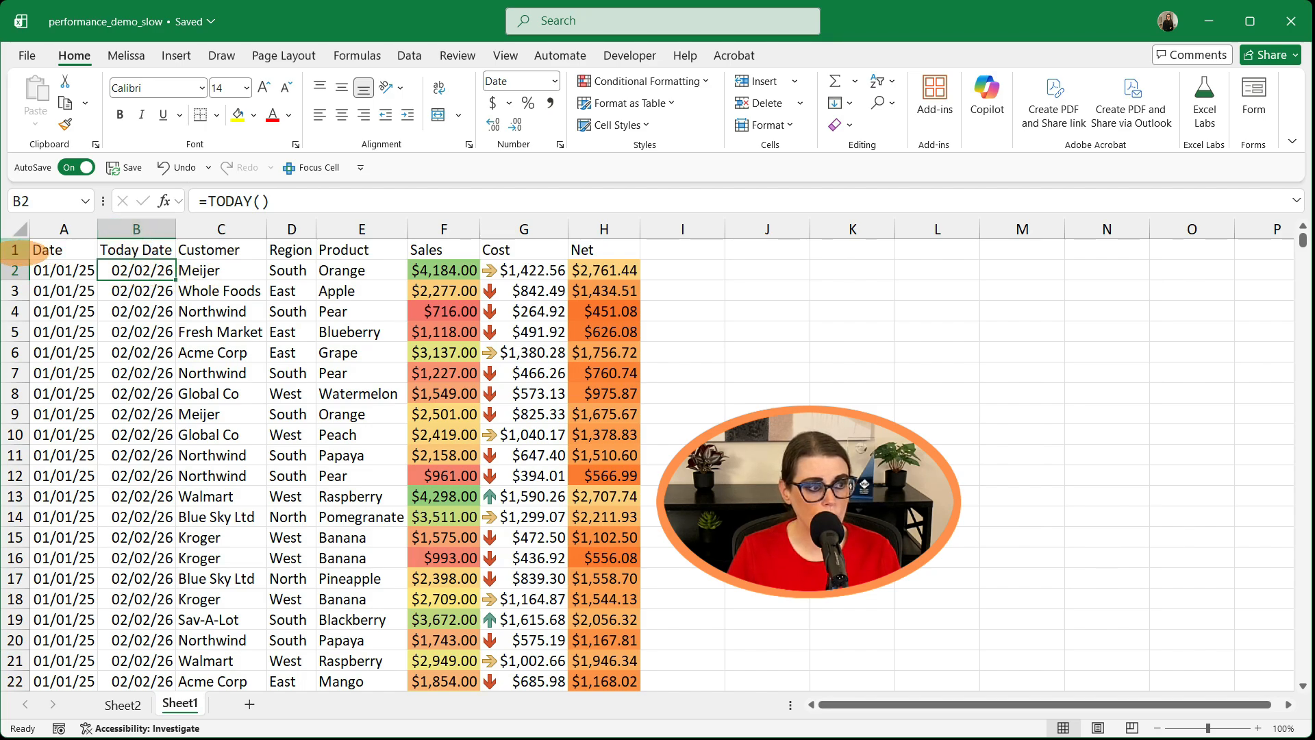
right_click(16, 249)
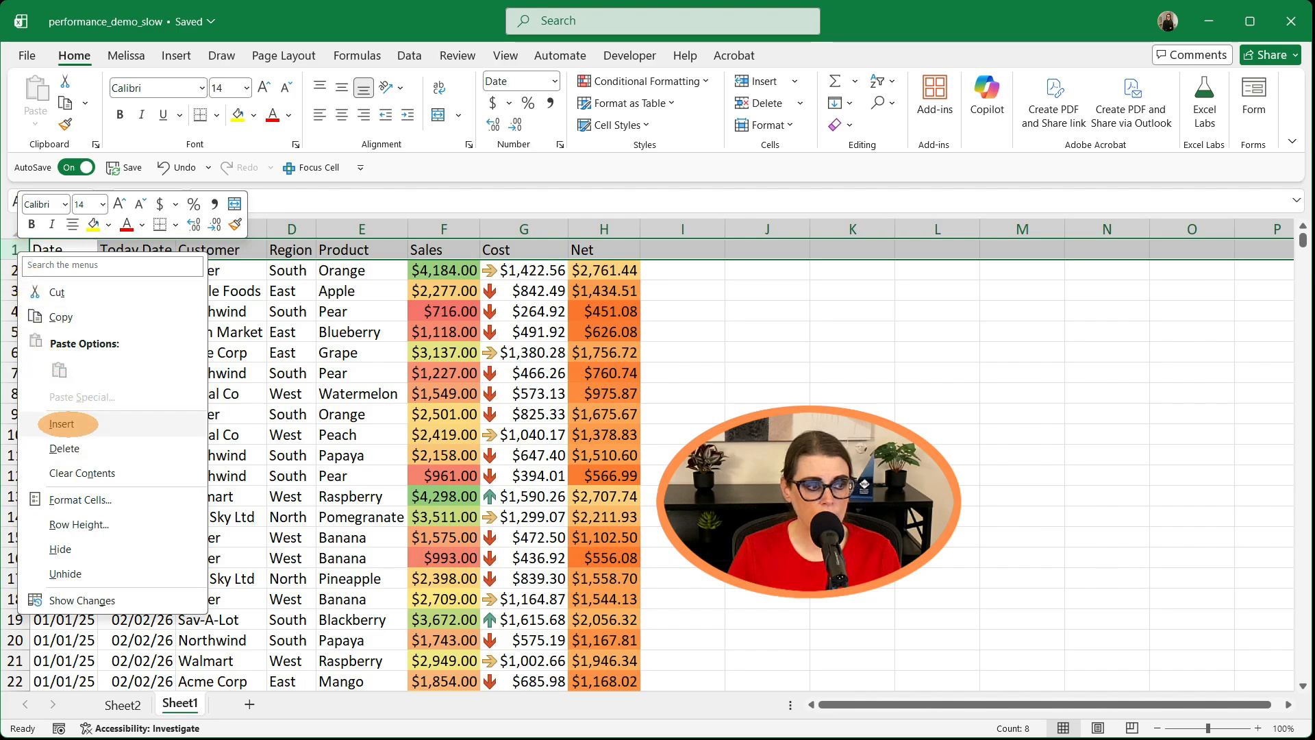
click(61, 421)
key(F4)
Label cell A1 "Today's Date" and enter the current date as the static value 02/02/26 in B1.
click(67, 249)
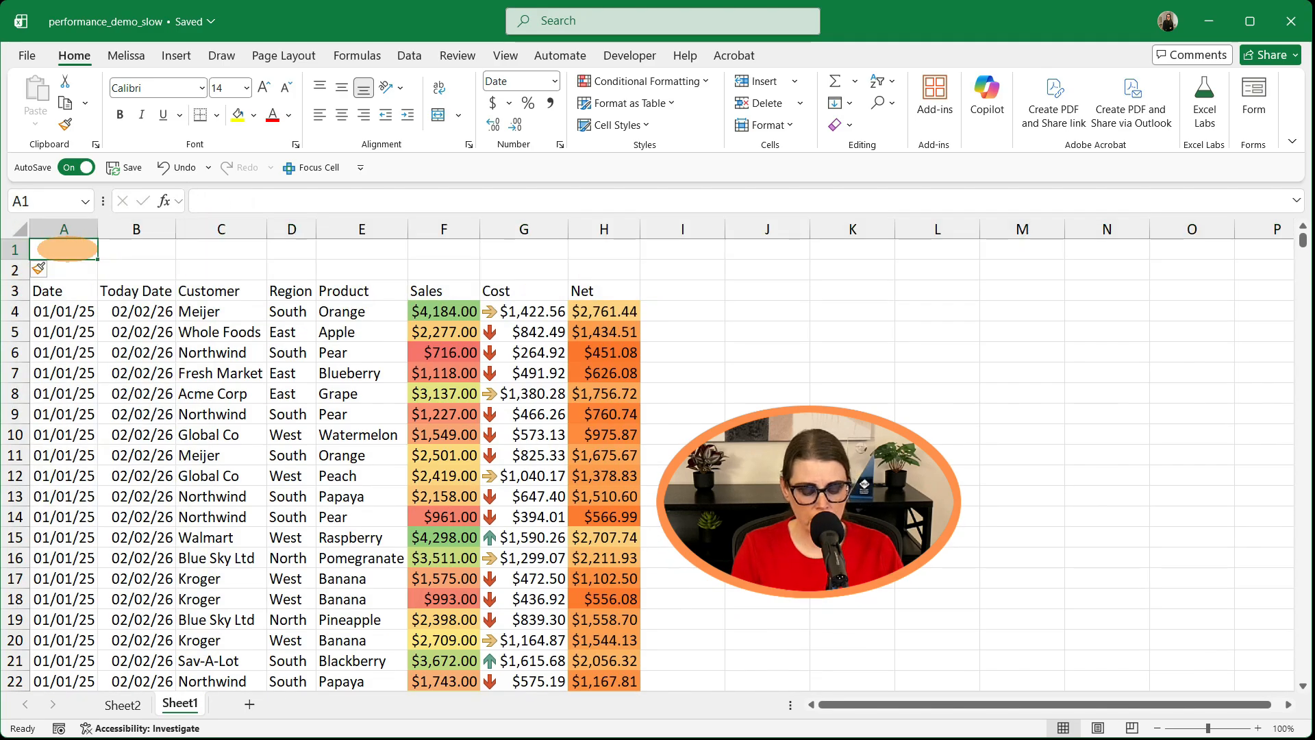
text(Today's Date)
click(153, 247)
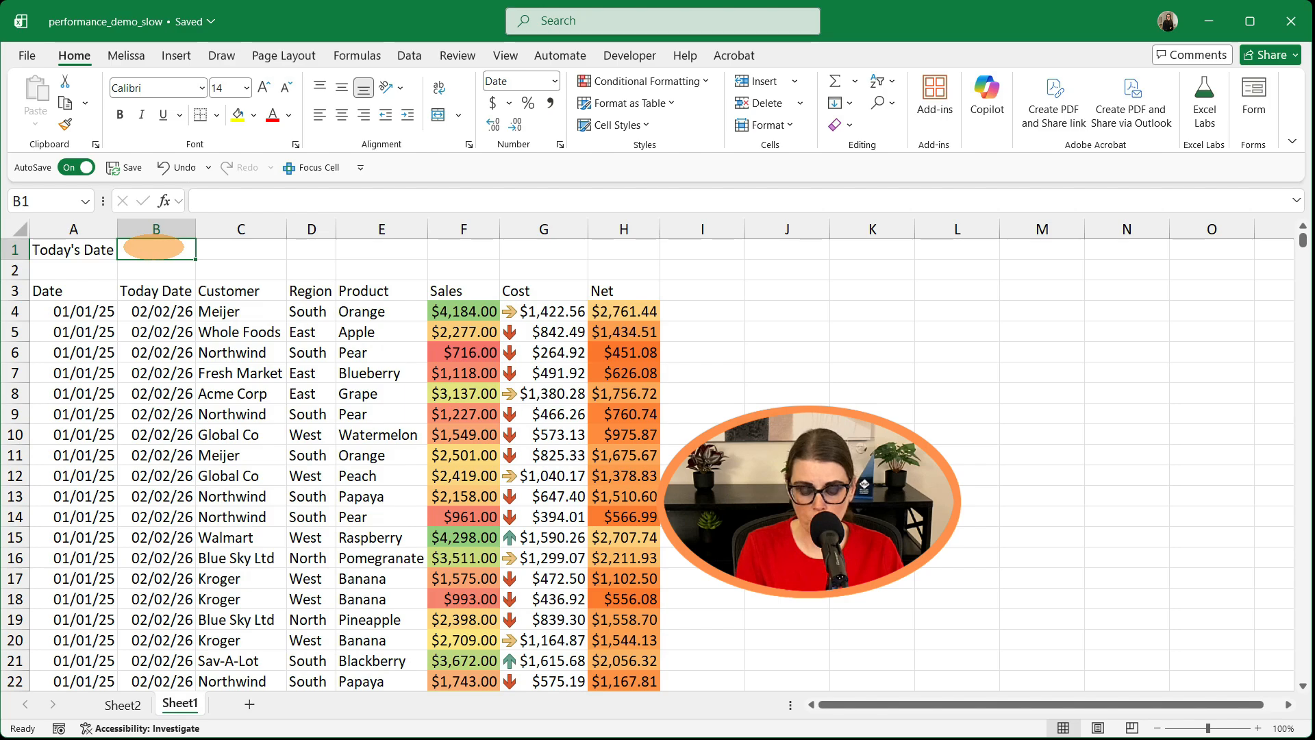
key(ctrl+semicolon)
key(Return)
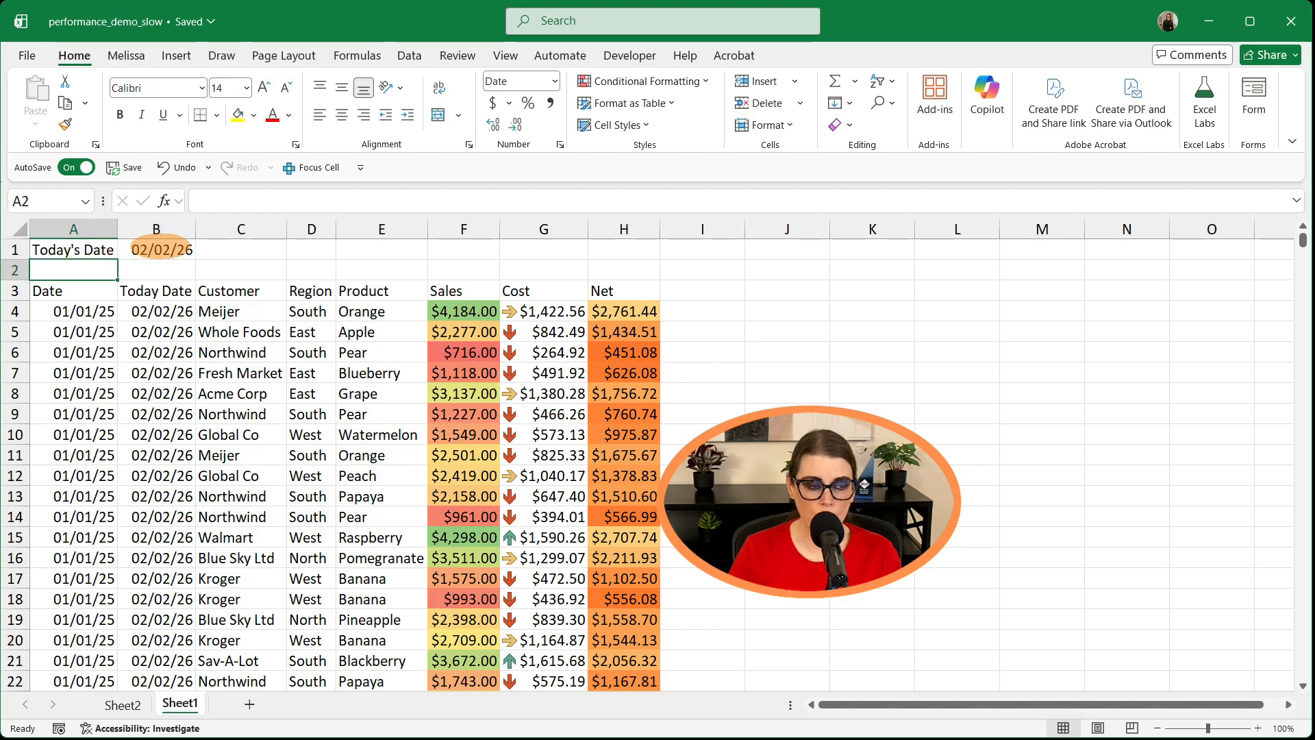
Delete the Today Date cells from B3 to the last data row, shifting cells left, and autofit the Cost column.
click(153, 291)
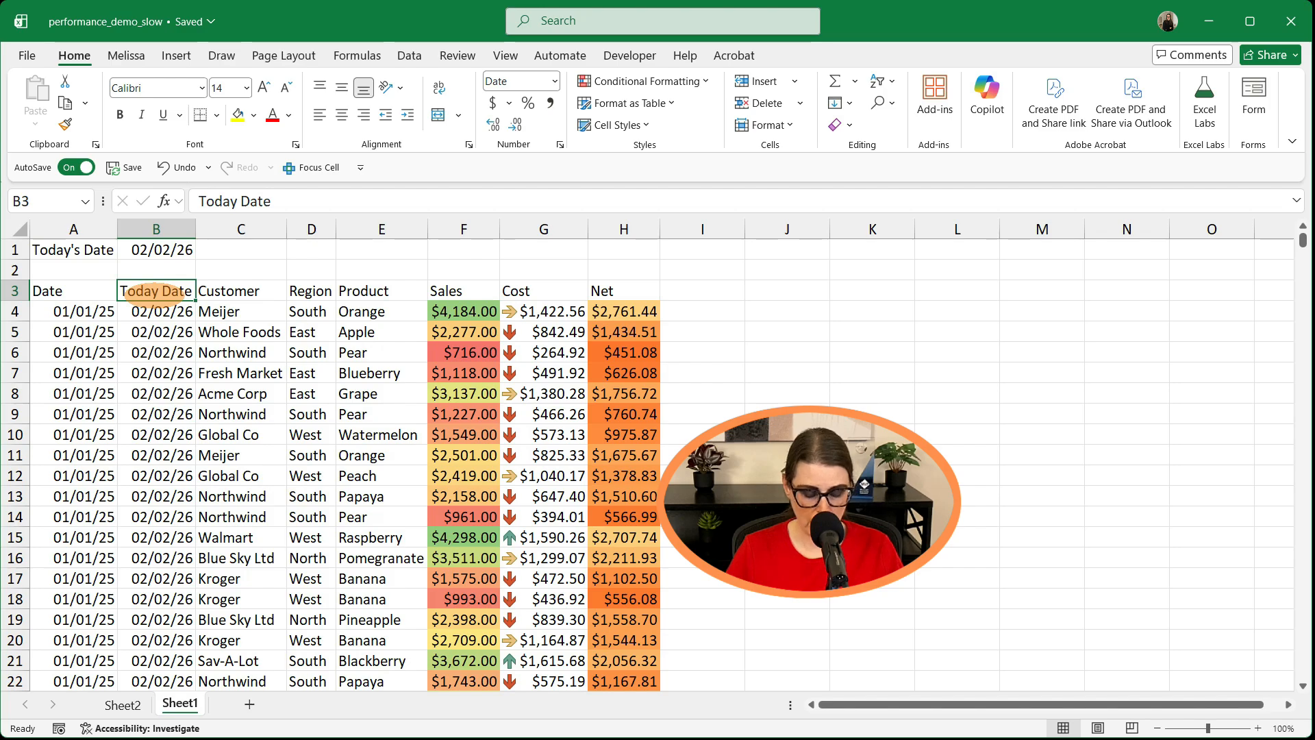
key(ctrl+shift+Down)
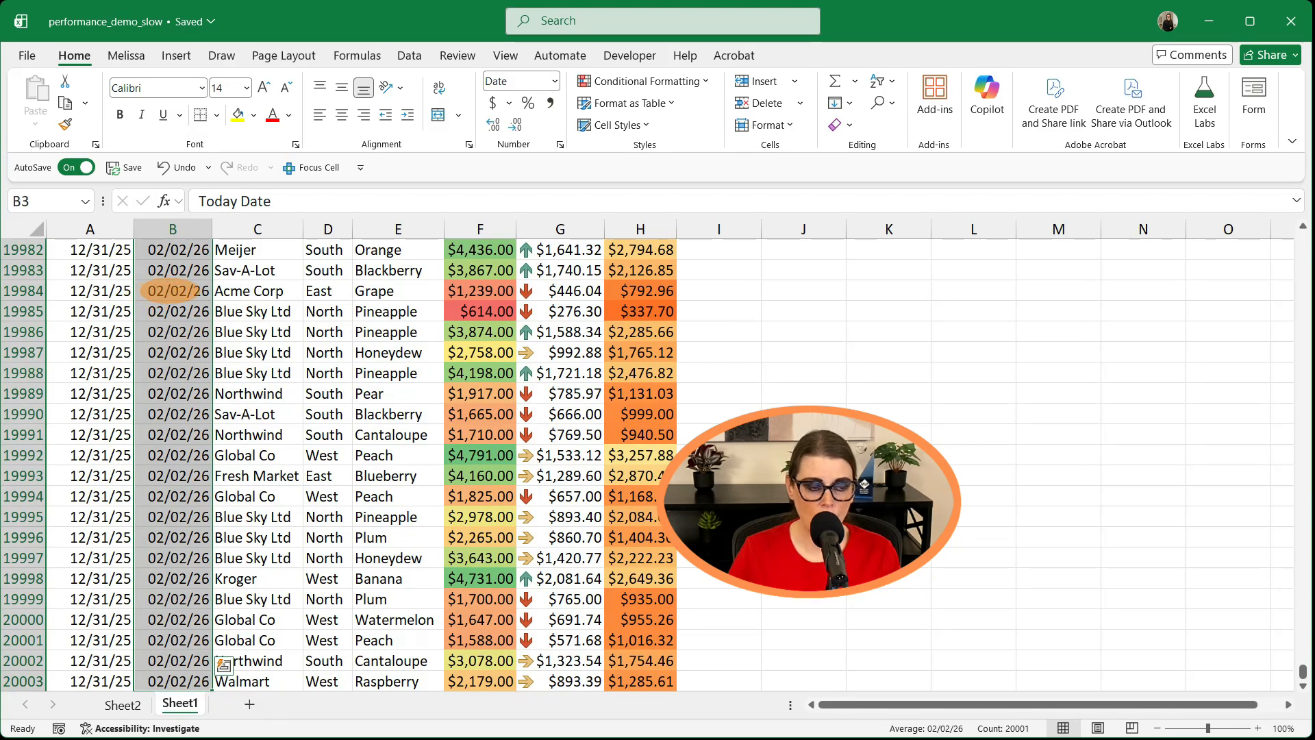
right_click(171, 291)
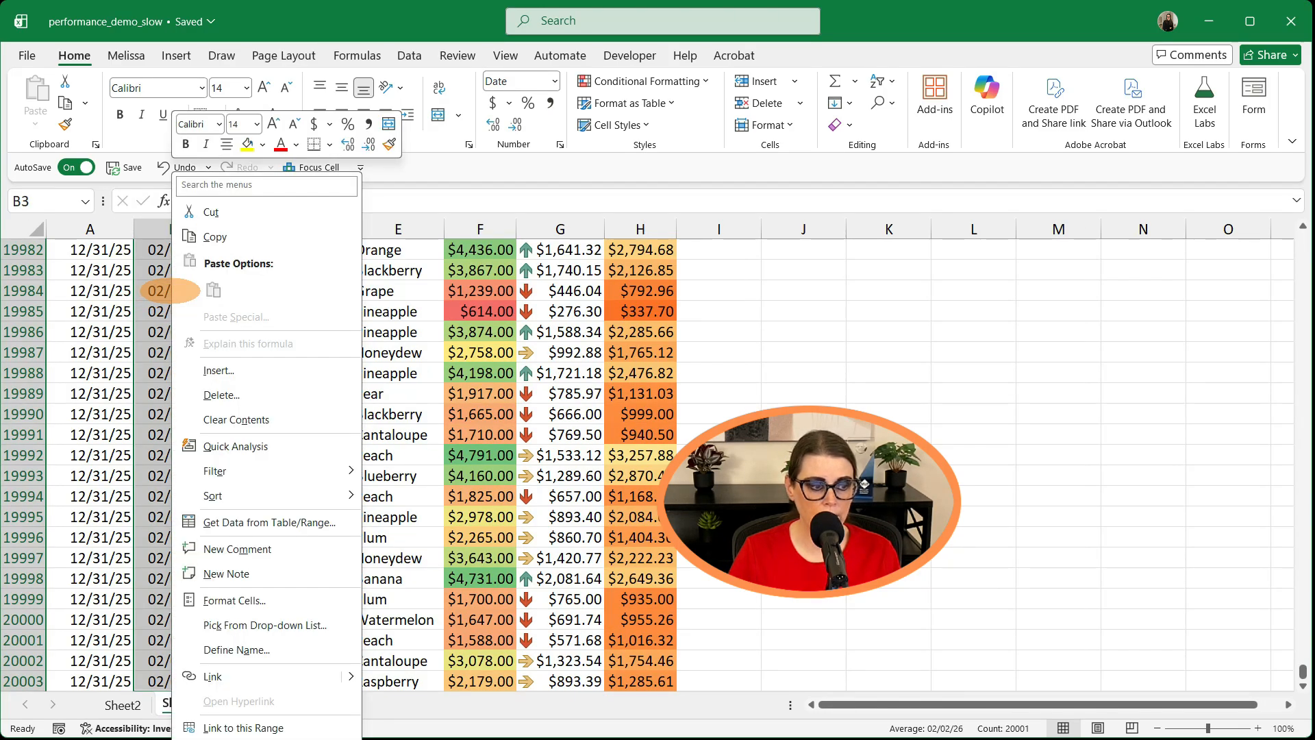
click(226, 395)
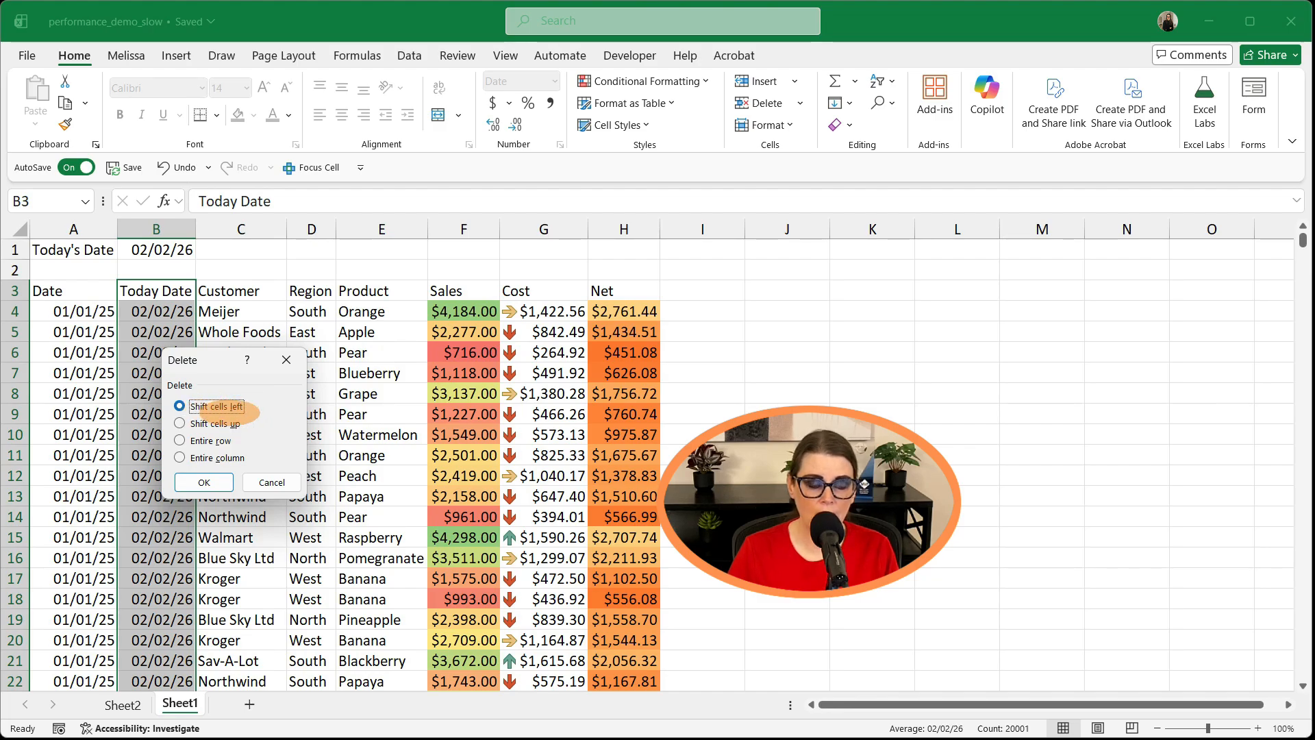
click(205, 481)
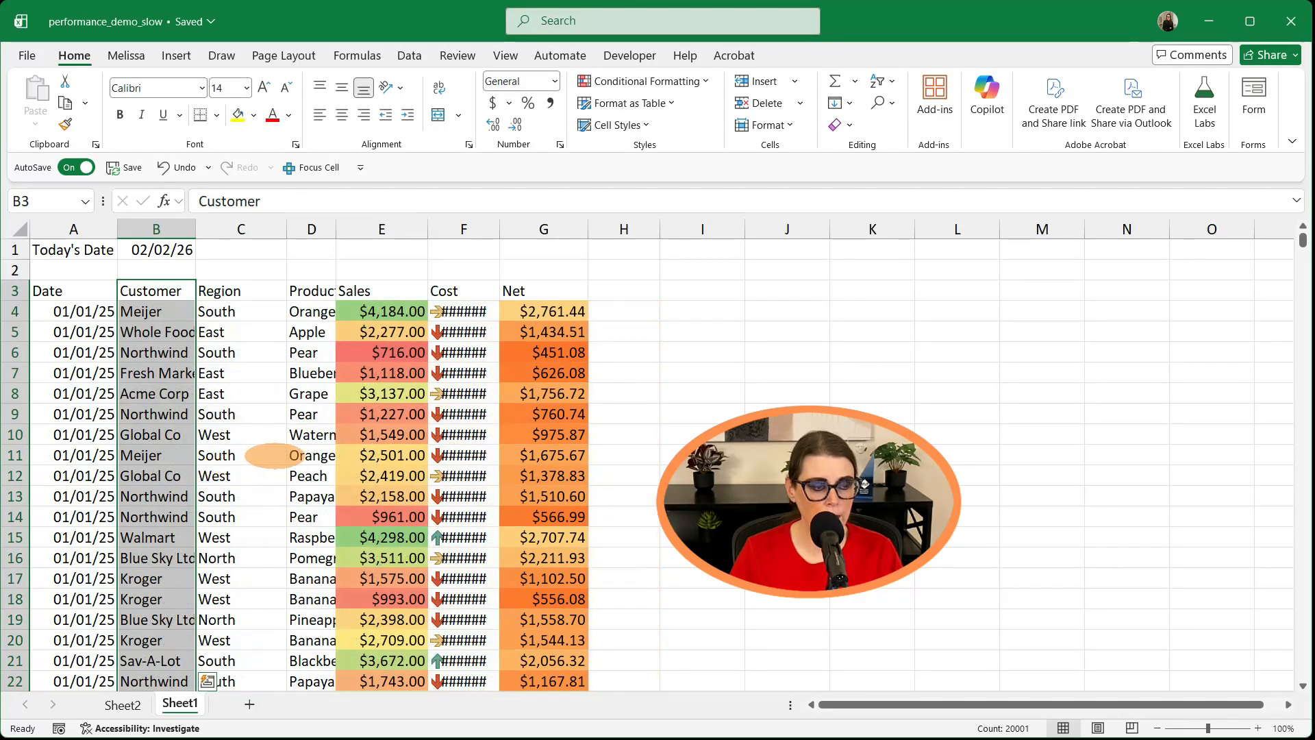
double_click(500, 229)
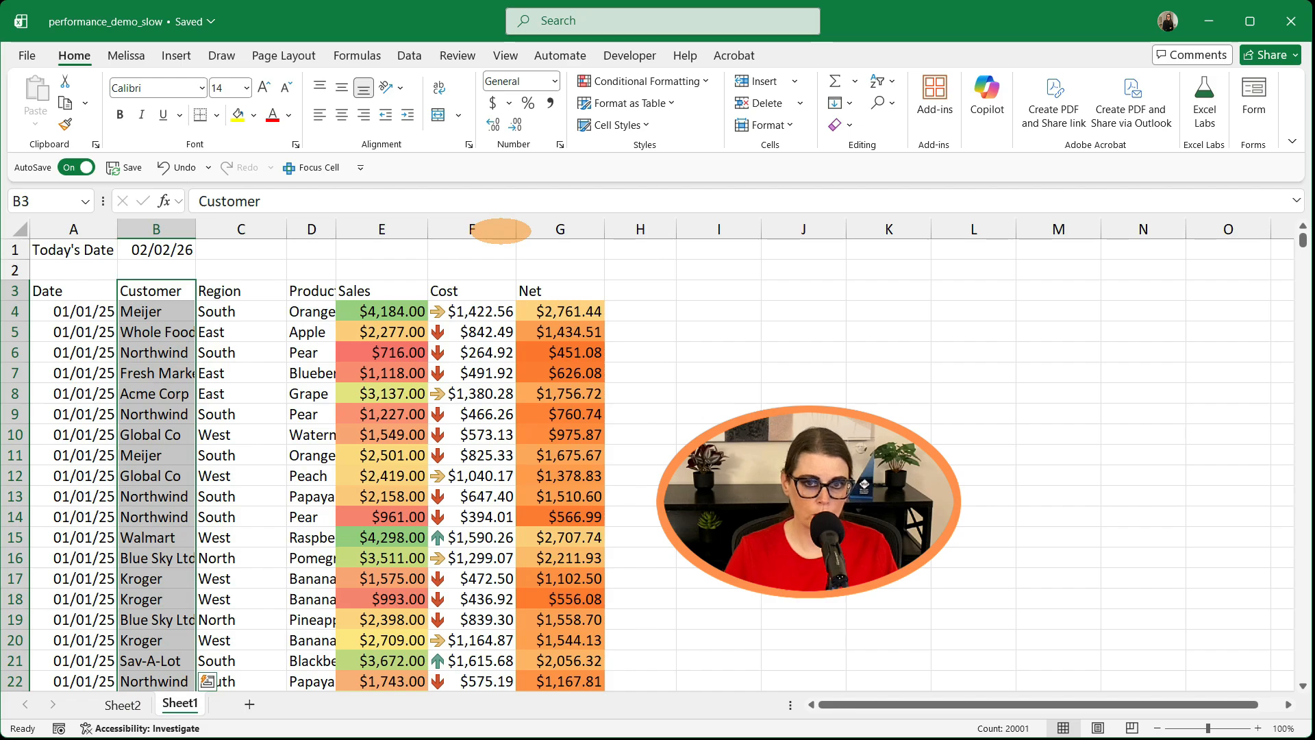
Delete the Icon Set conditional formatting rule on the Cost column from this worksheet's rules and apply the change.
click(685, 293)
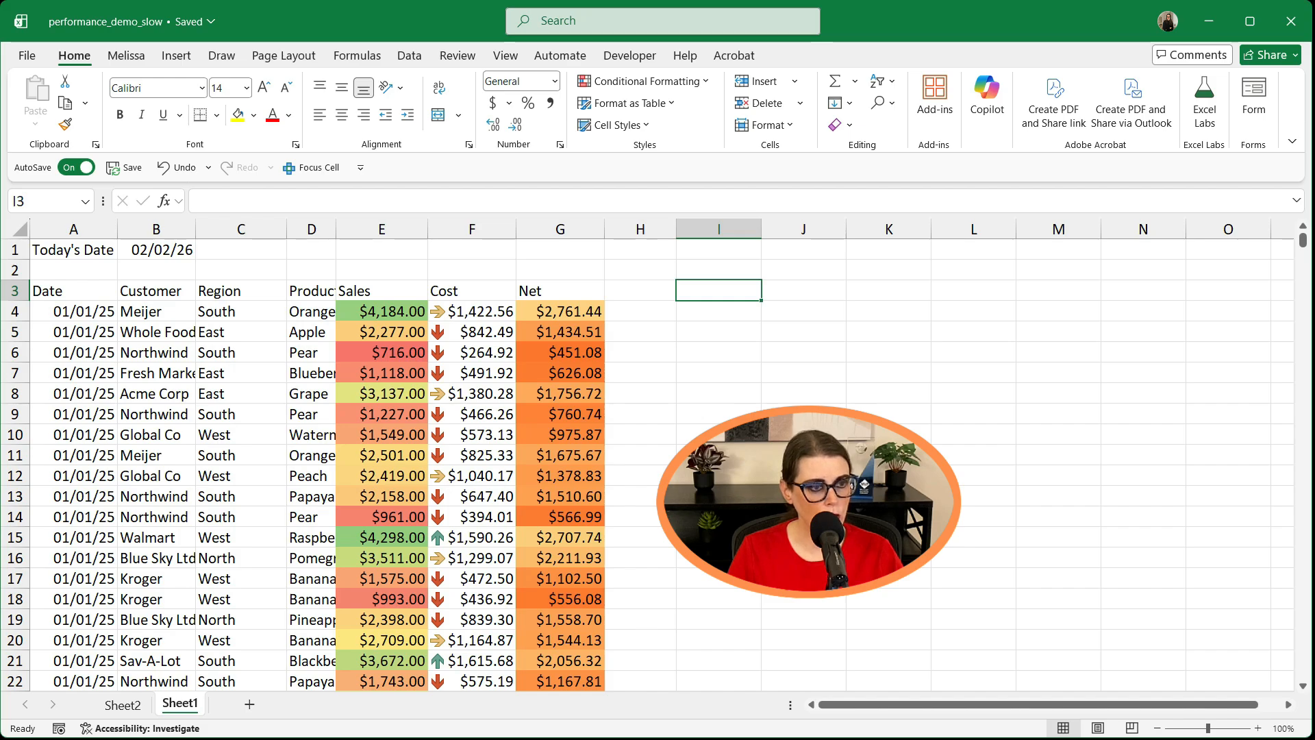
click(707, 83)
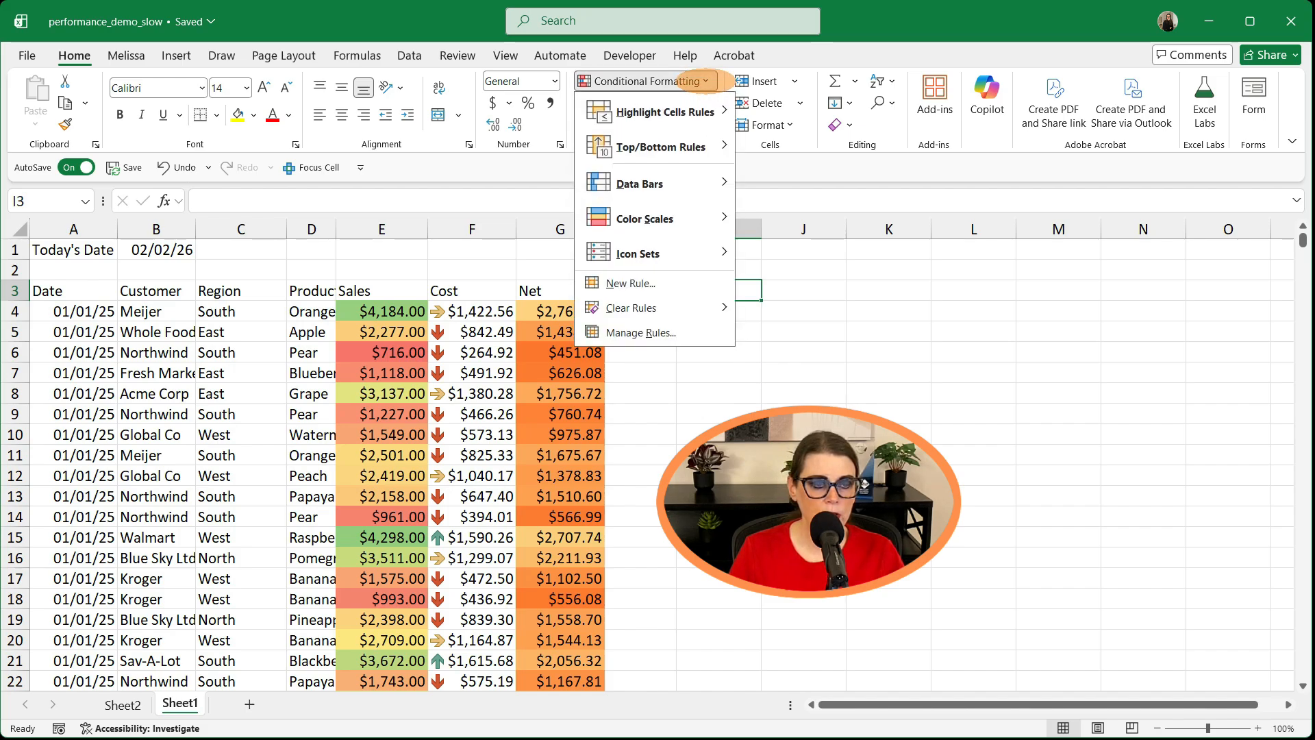
click(671, 332)
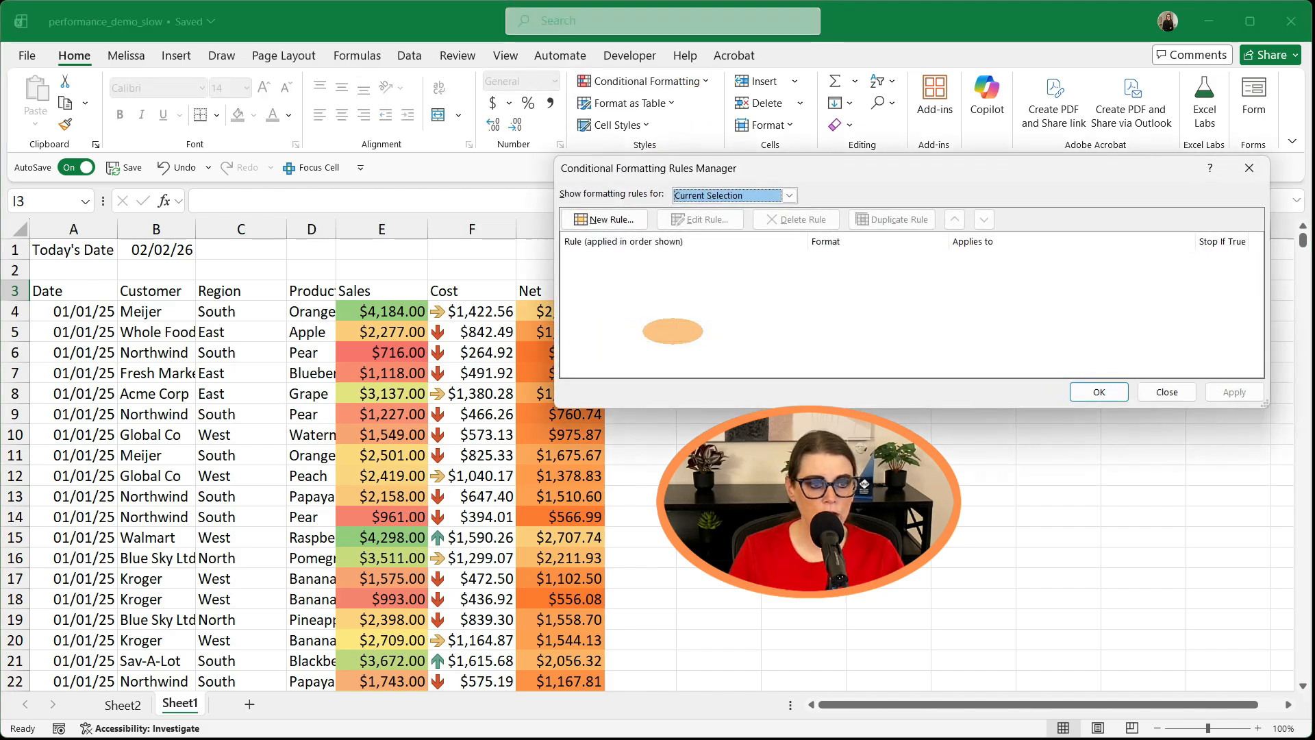
click(788, 195)
click(740, 222)
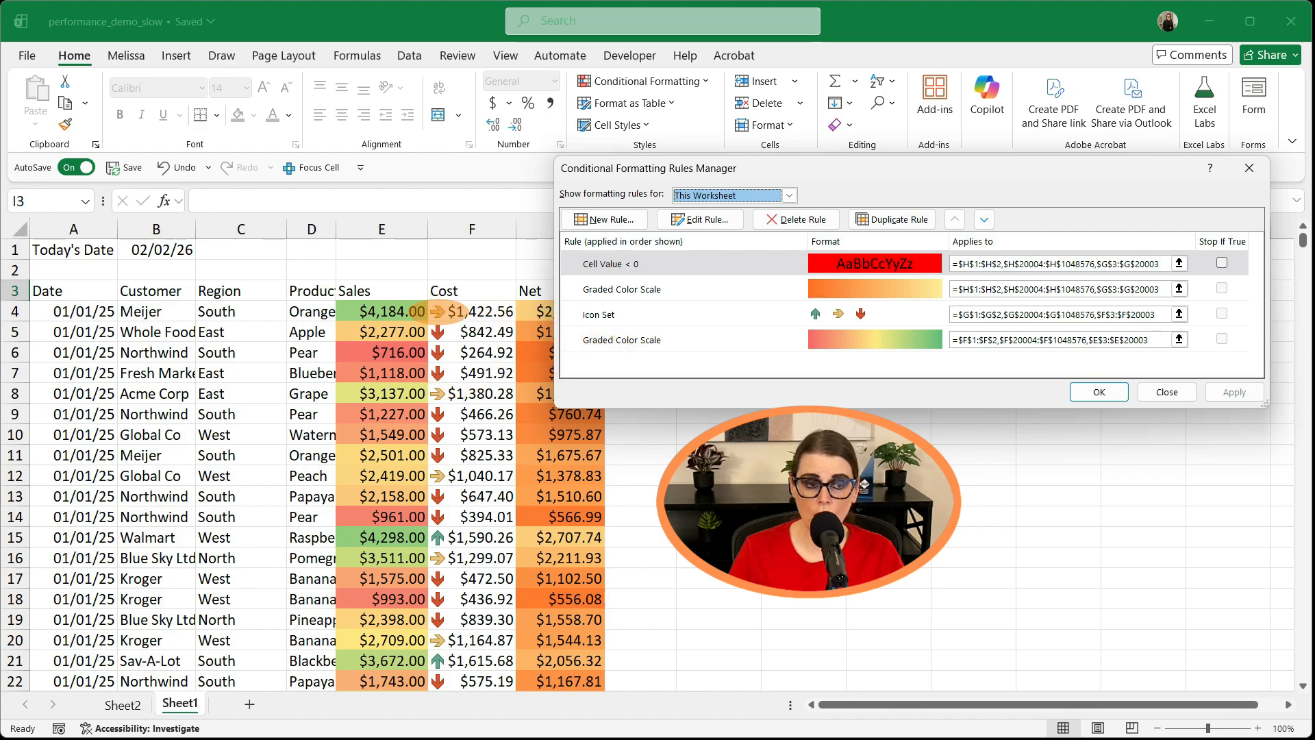
click(722, 313)
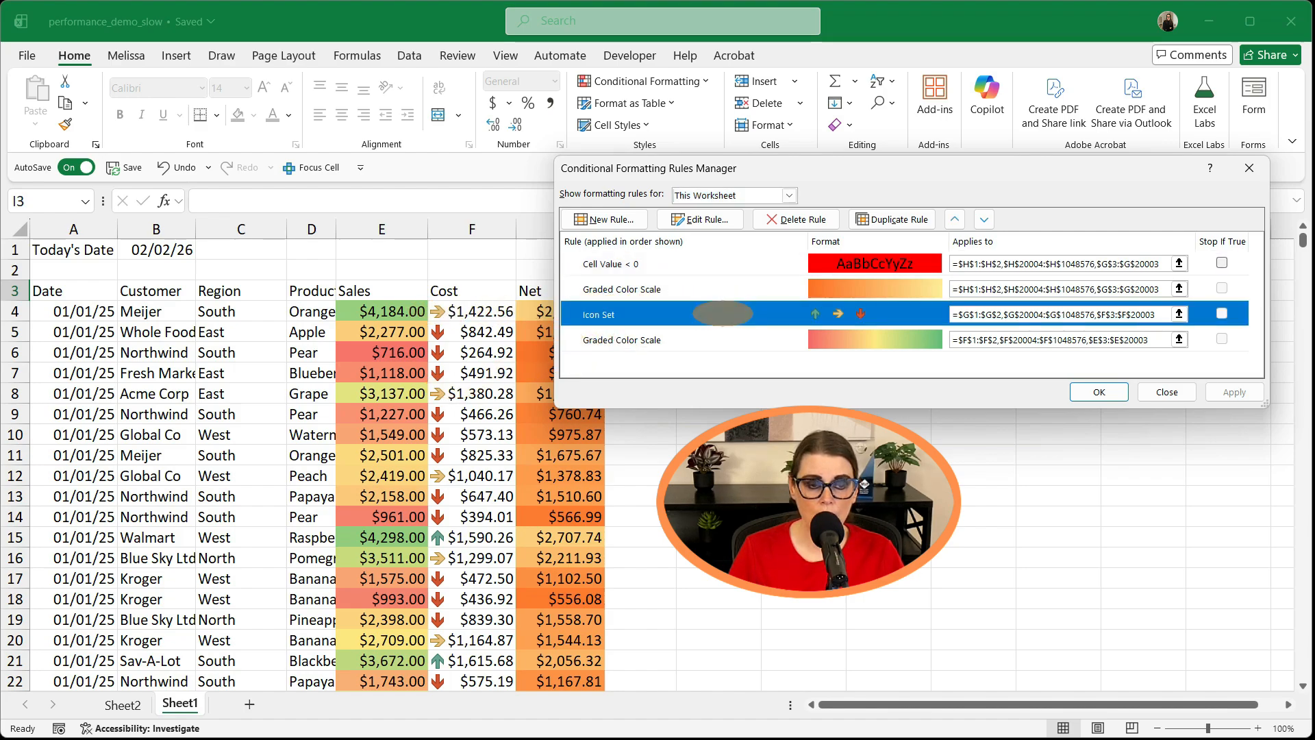
click(795, 220)
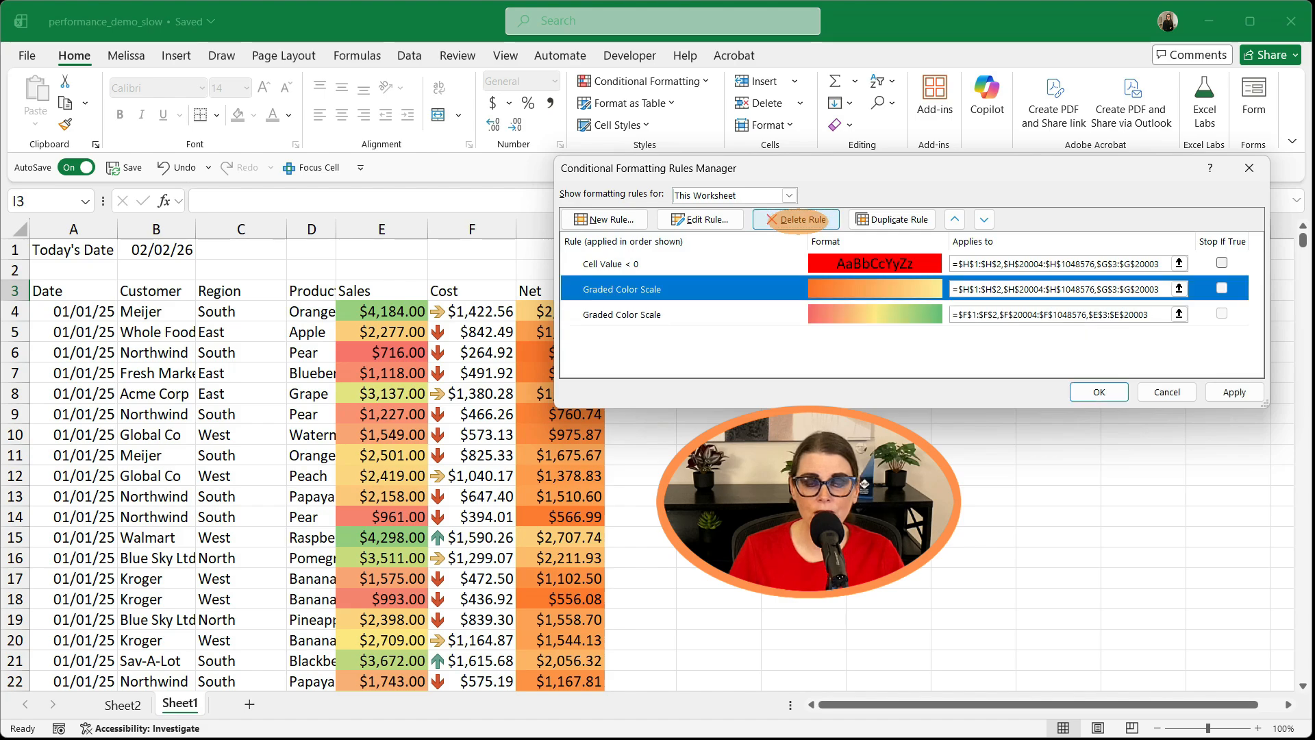
click(1234, 392)
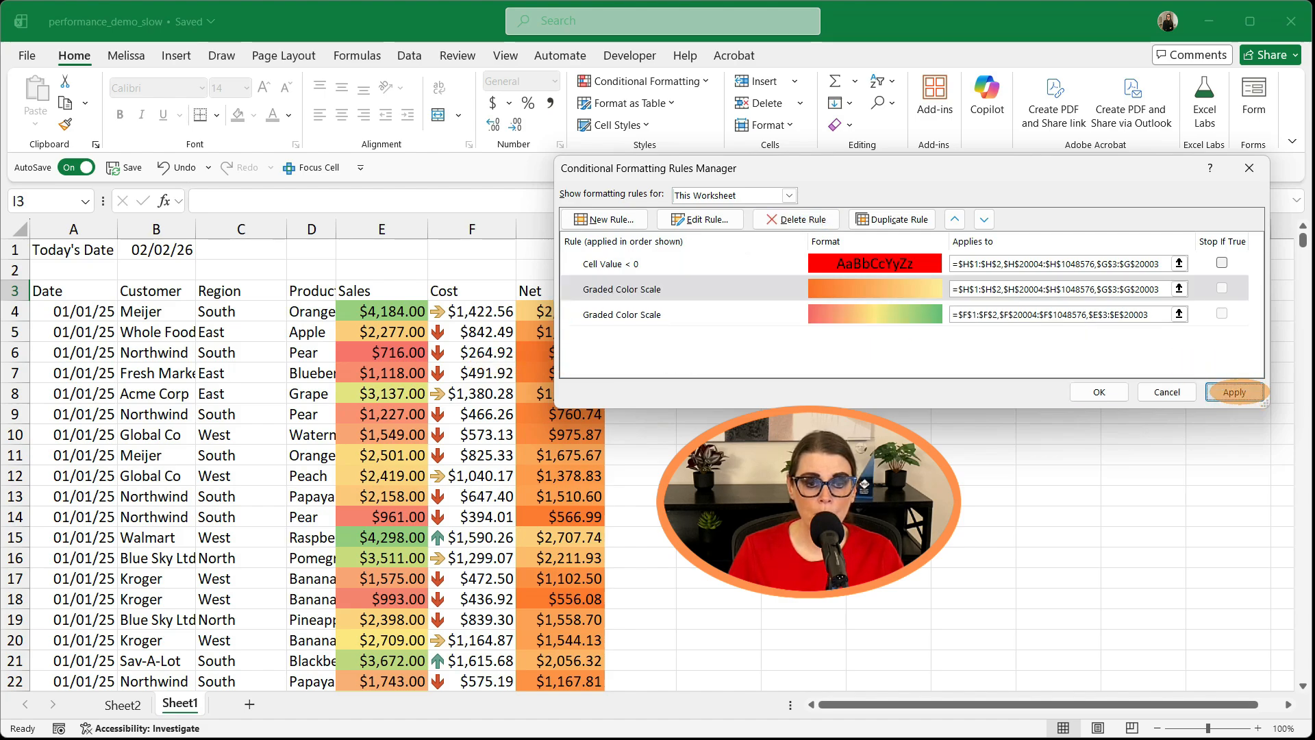
click(1099, 392)
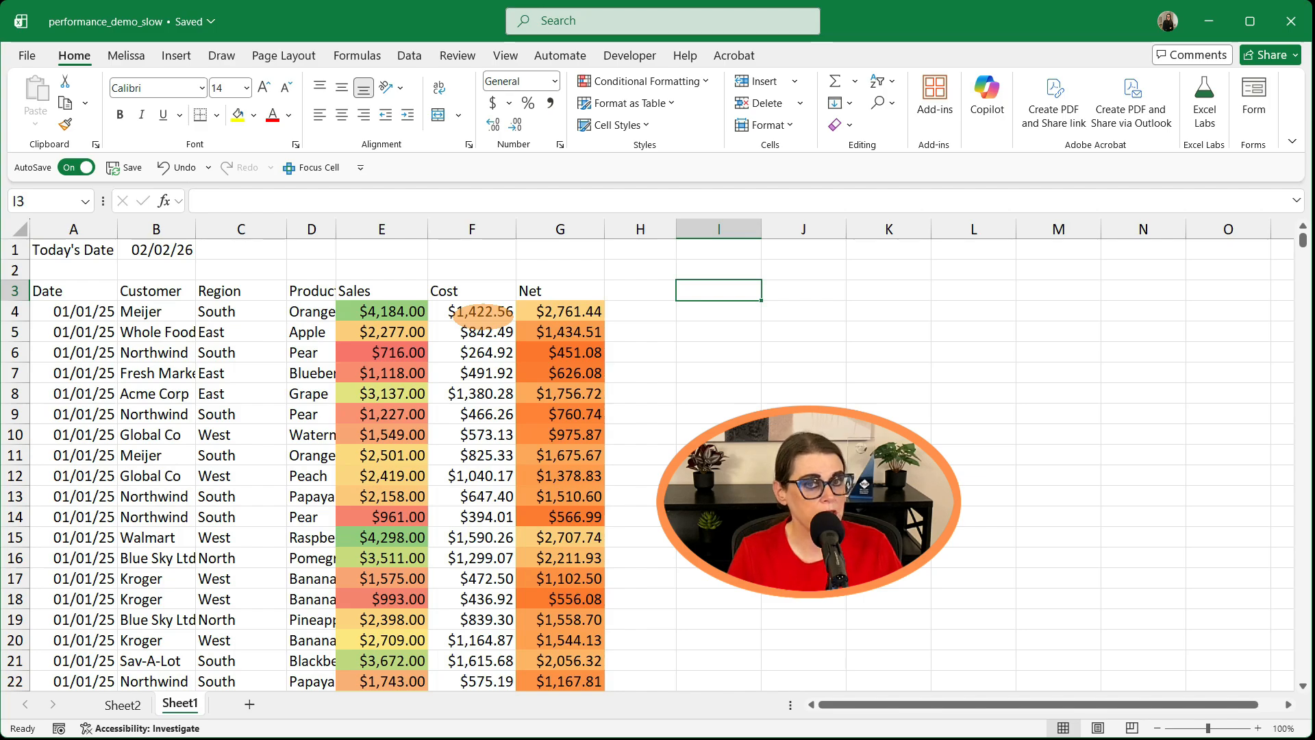
Delete the red-yellow-green Graded Color Scale rule on the Sales column from this worksheet's rules and apply the change.
click(685, 81)
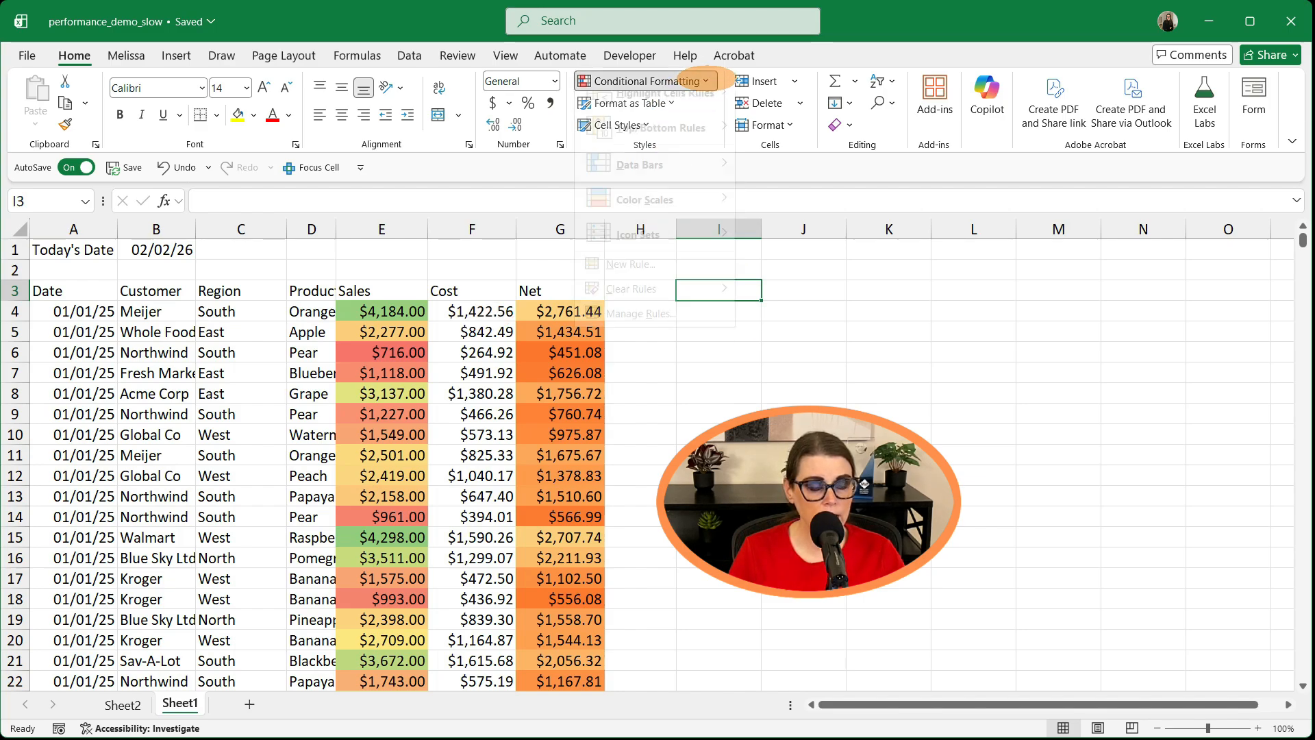
click(641, 333)
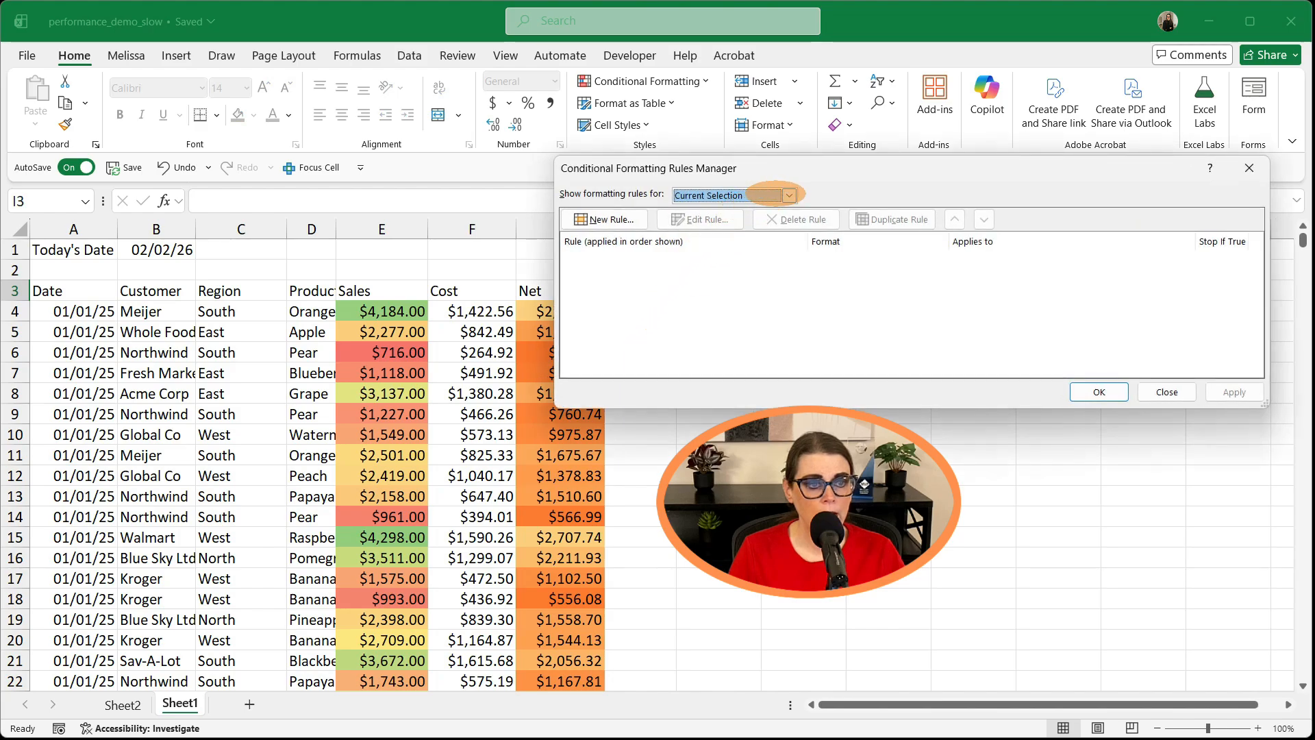
click(789, 195)
click(753, 223)
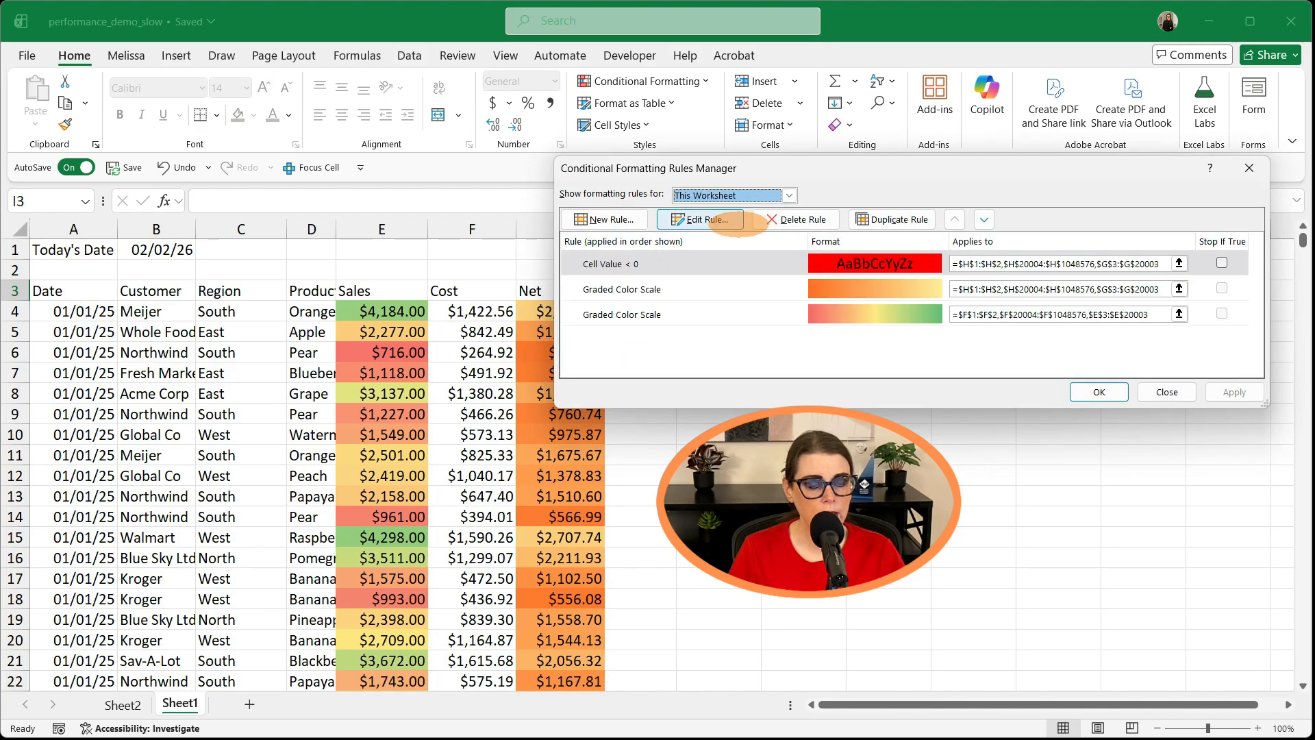
mouse_move(874, 171)
mouse_down()
mouse_move(937, 177)
mouse_move(873, 152)
mouse_up()
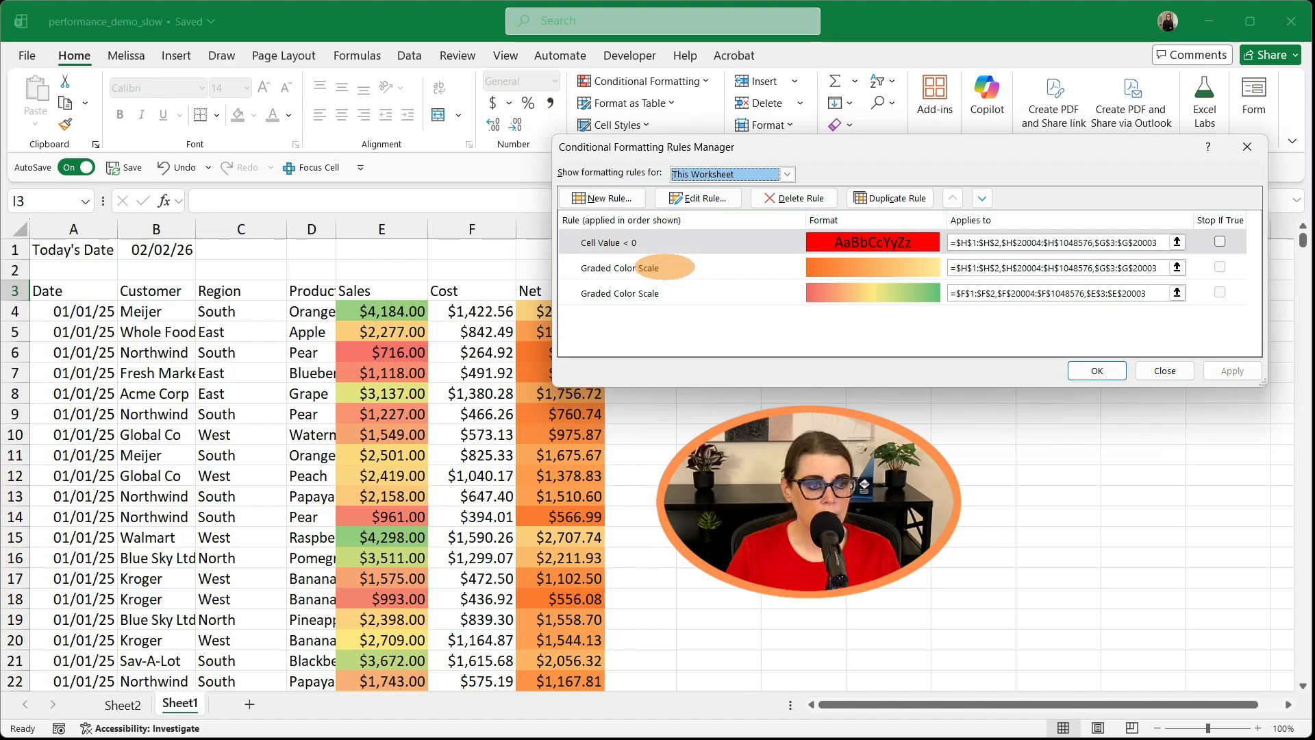
click(658, 295)
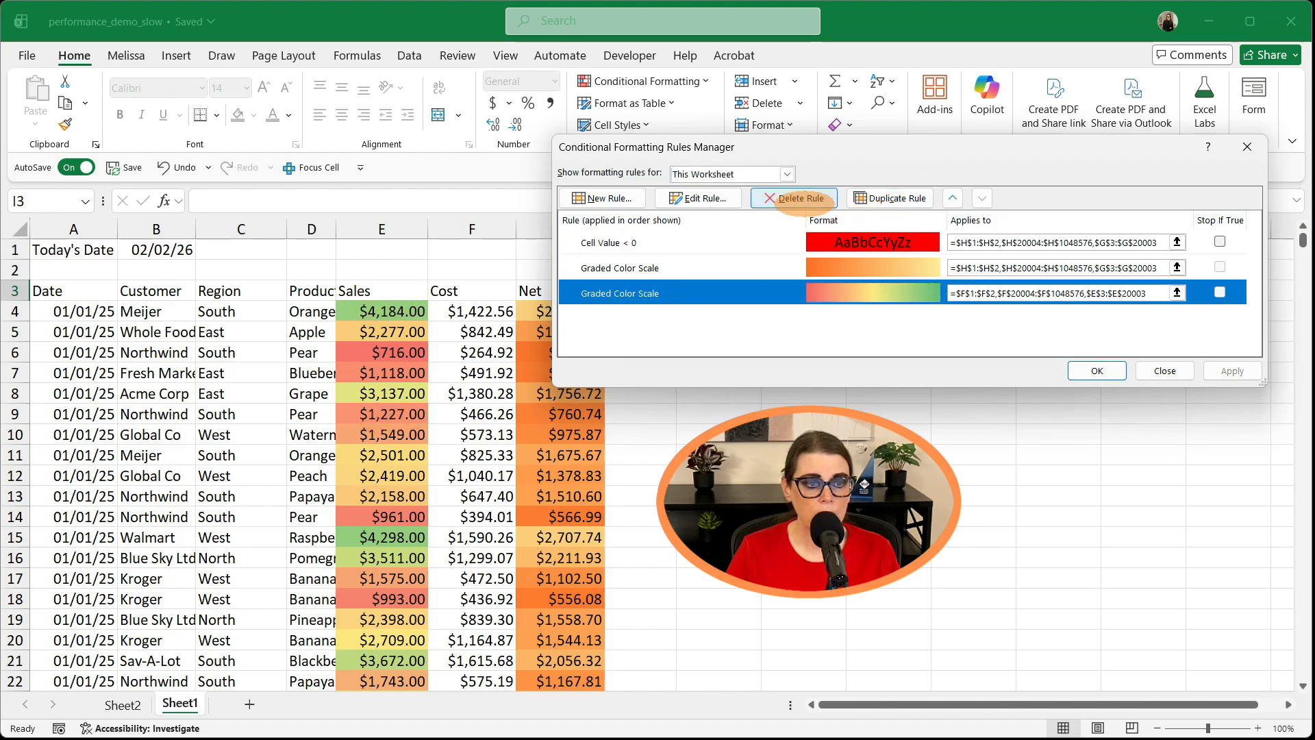
click(800, 198)
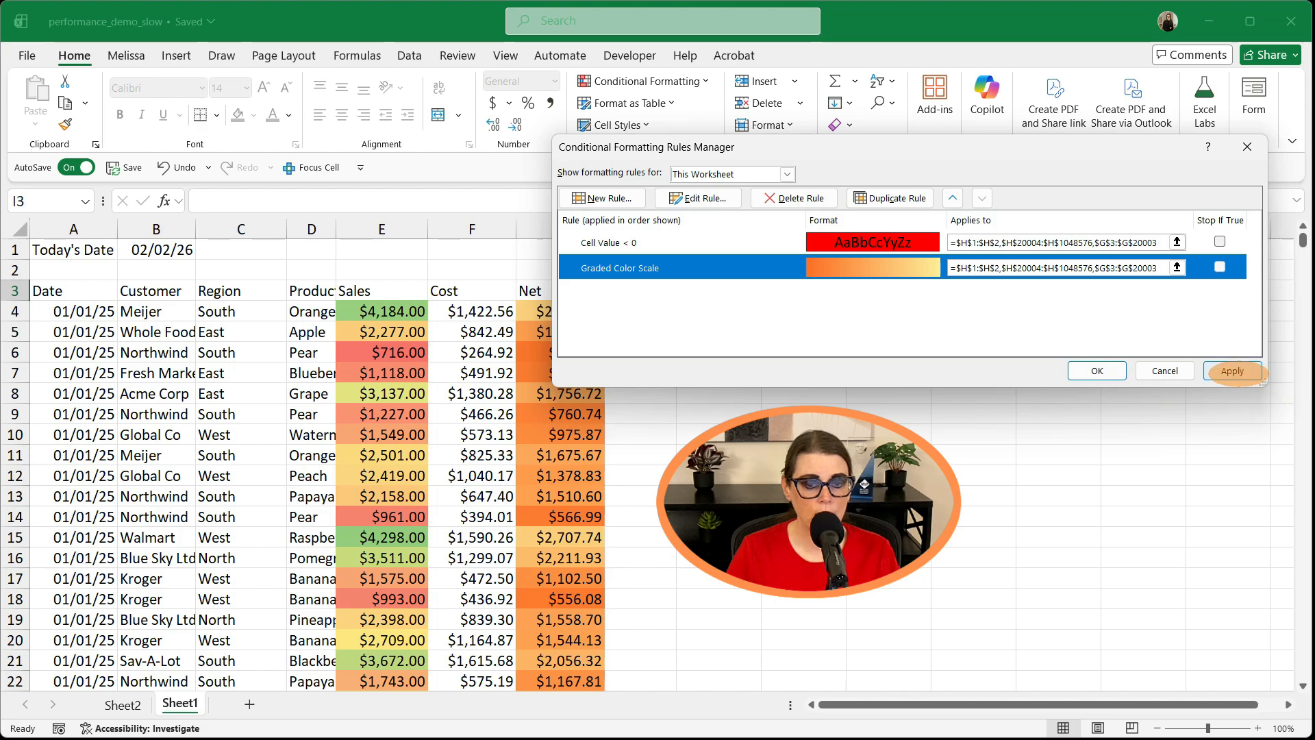
click(1232, 370)
click(1089, 370)
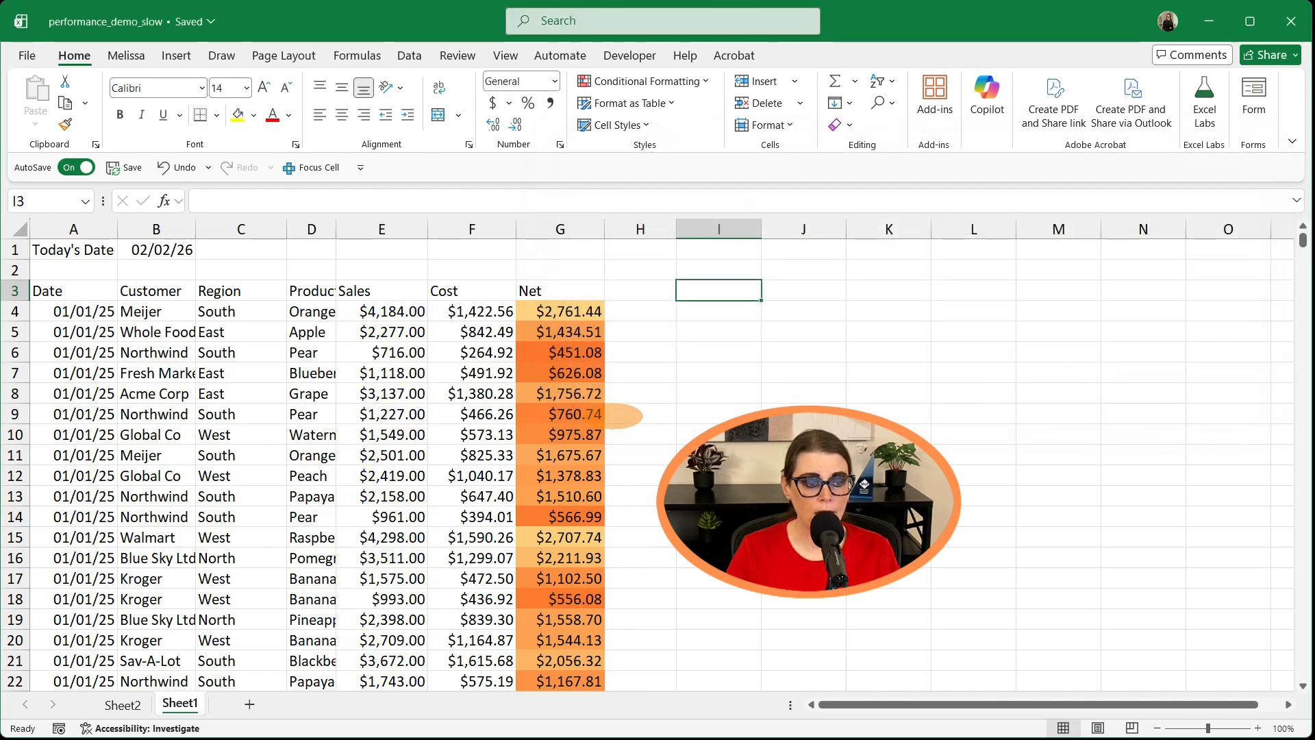
scroll(522, 391, down, 3)
scroll(522, 392, up, 3)
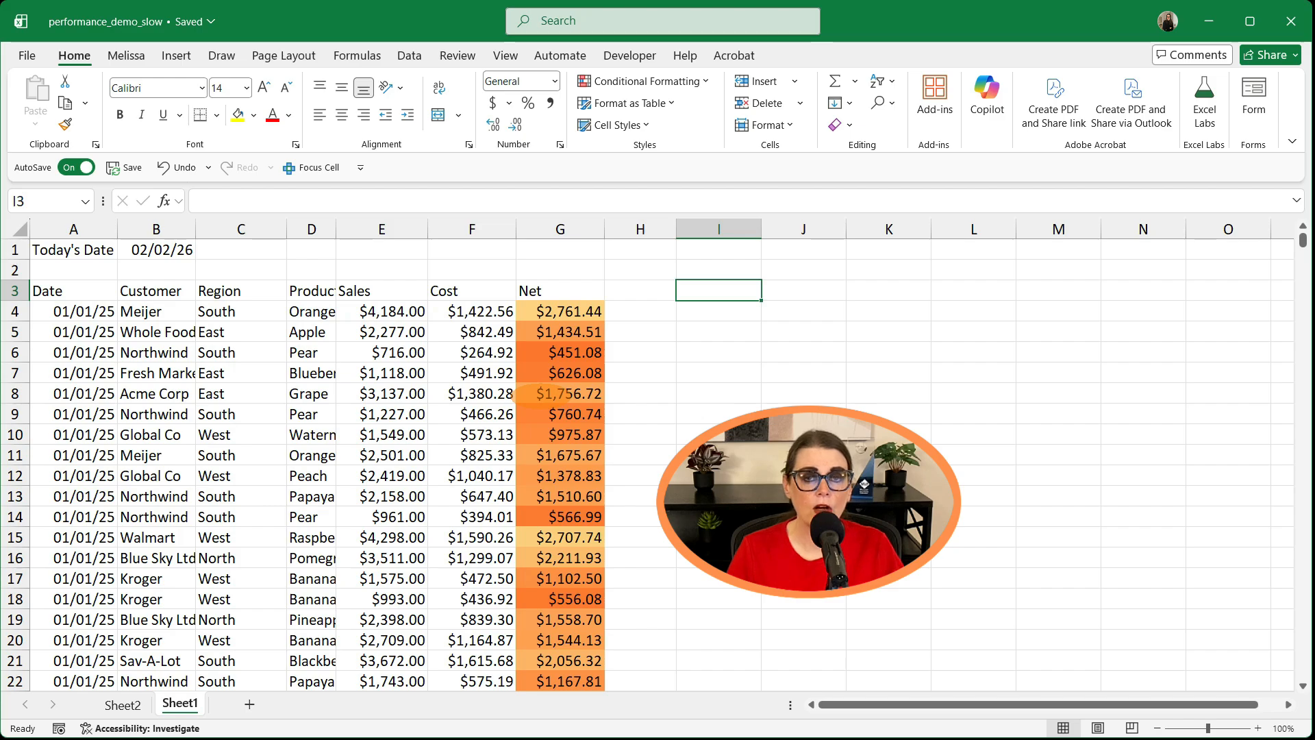
Review the conditional formatting rules remaining for this worksheet and close the rules manager.
click(719, 394)
click(675, 81)
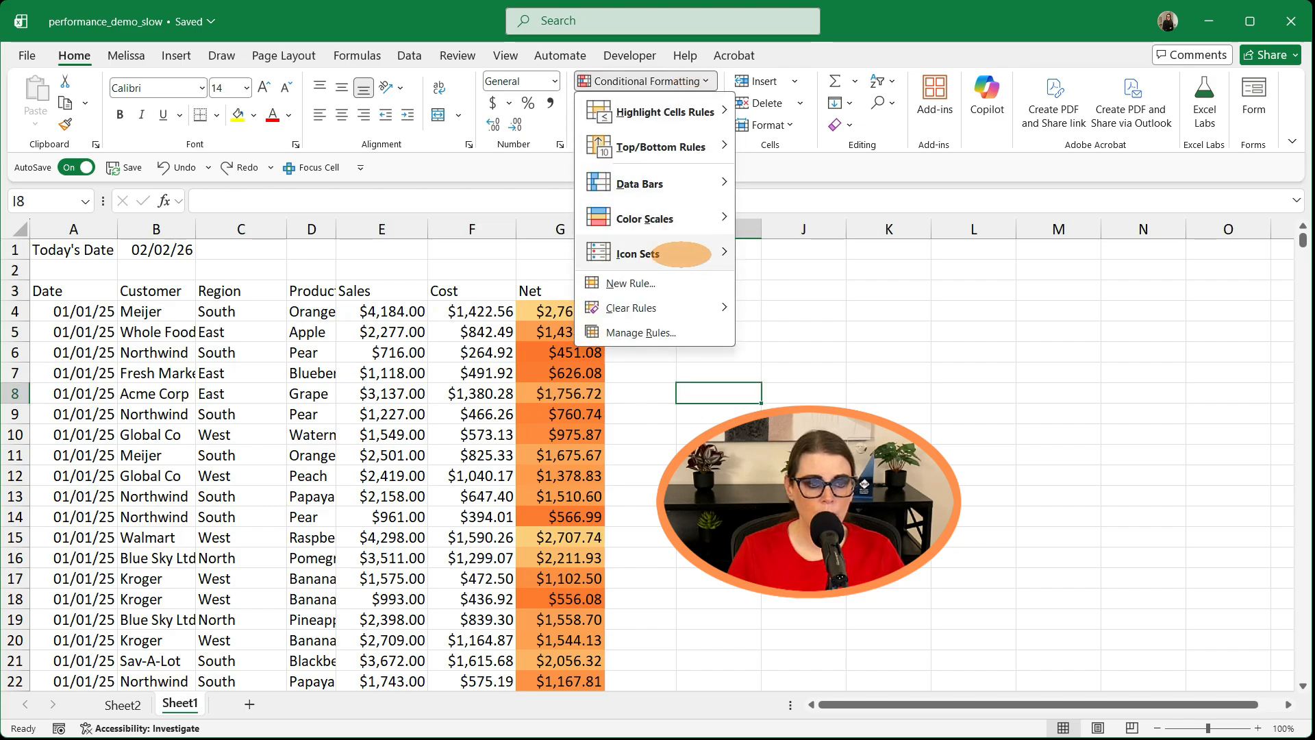
click(667, 333)
click(787, 174)
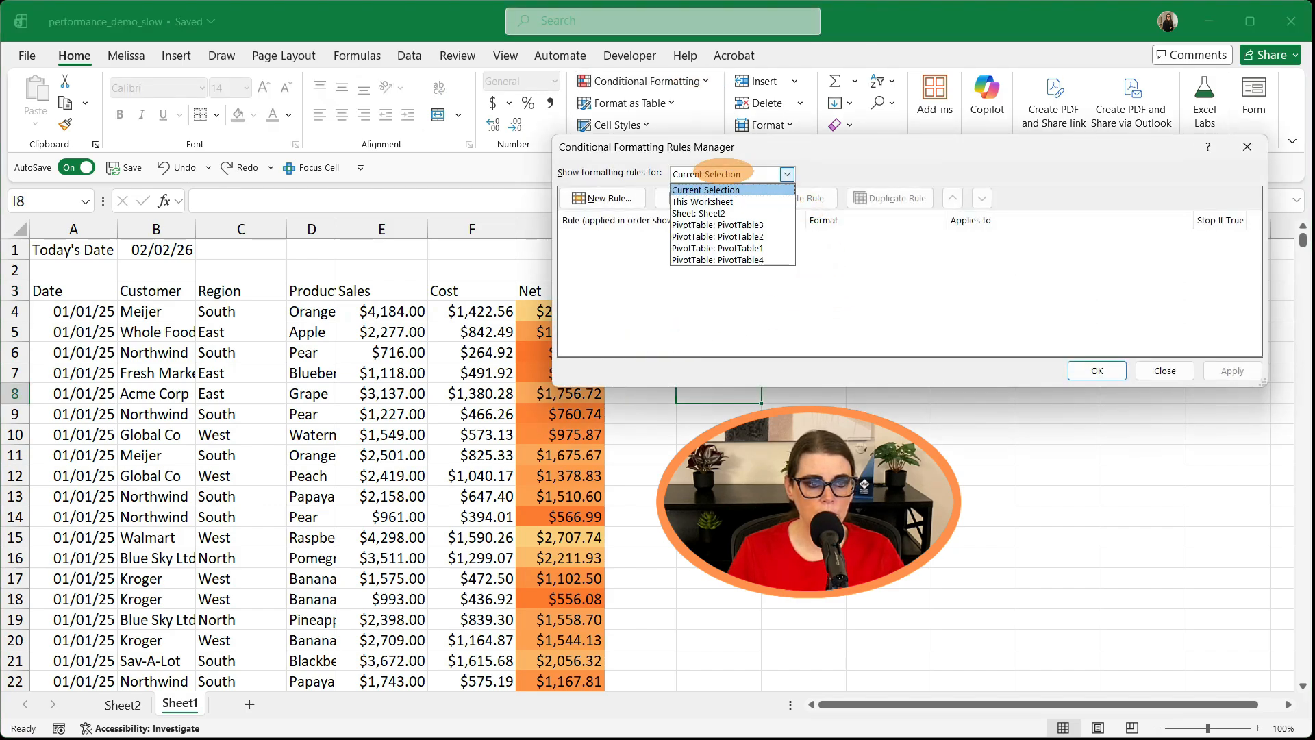
click(726, 196)
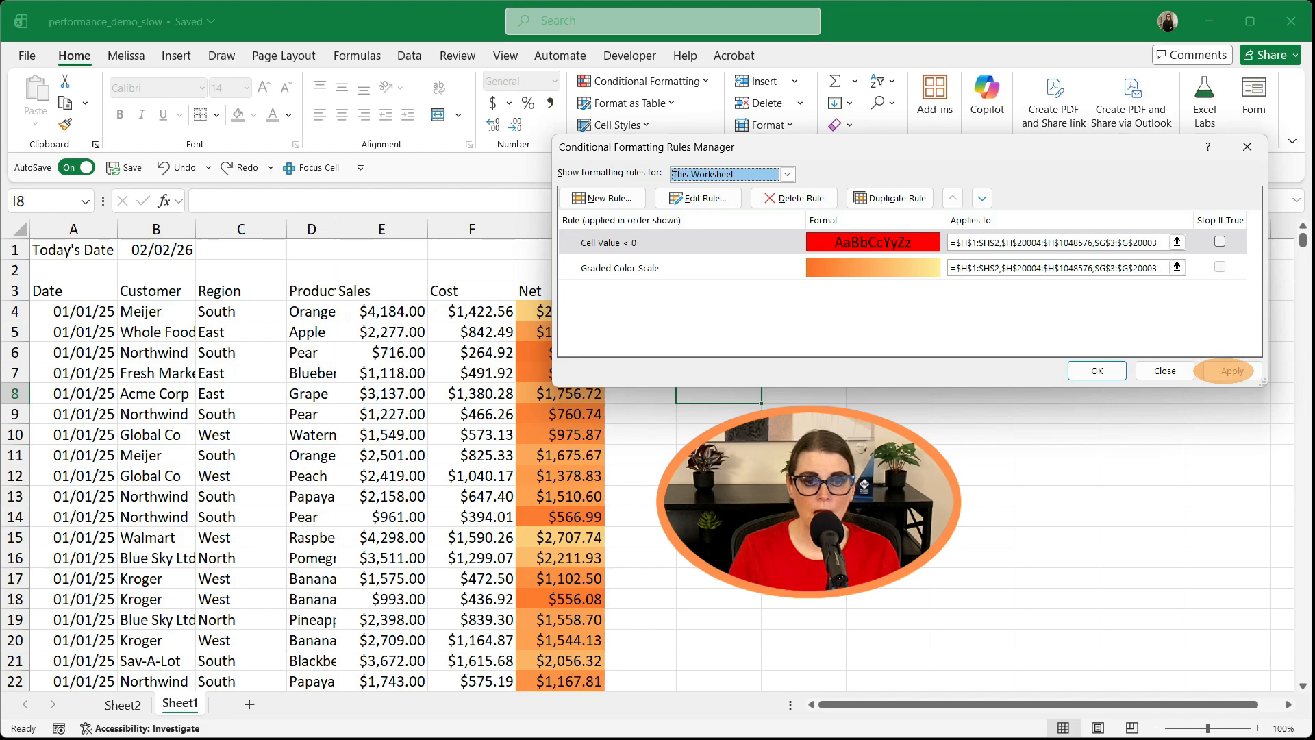
click(1096, 371)
Test the below-zero formatting rule by entering -100 in the first Net cell, and undo the entry.
click(569, 311)
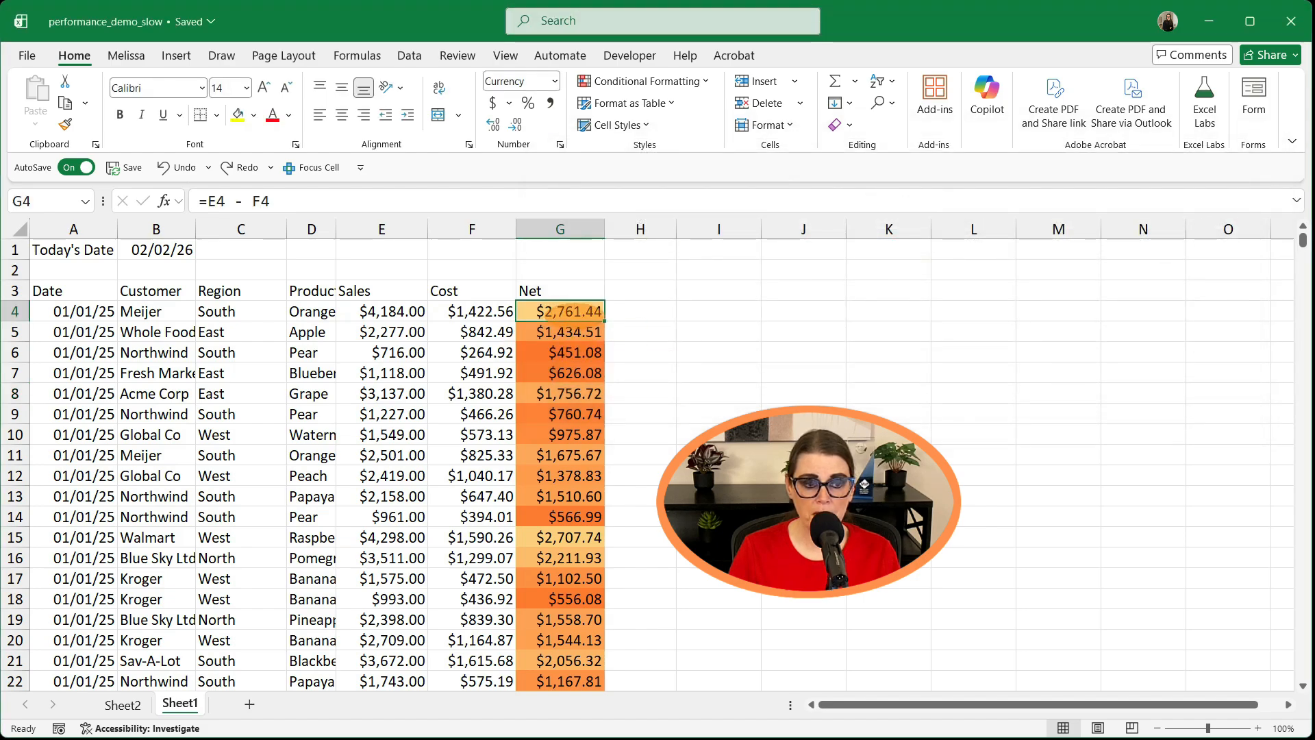
text(-100)
key(Return)
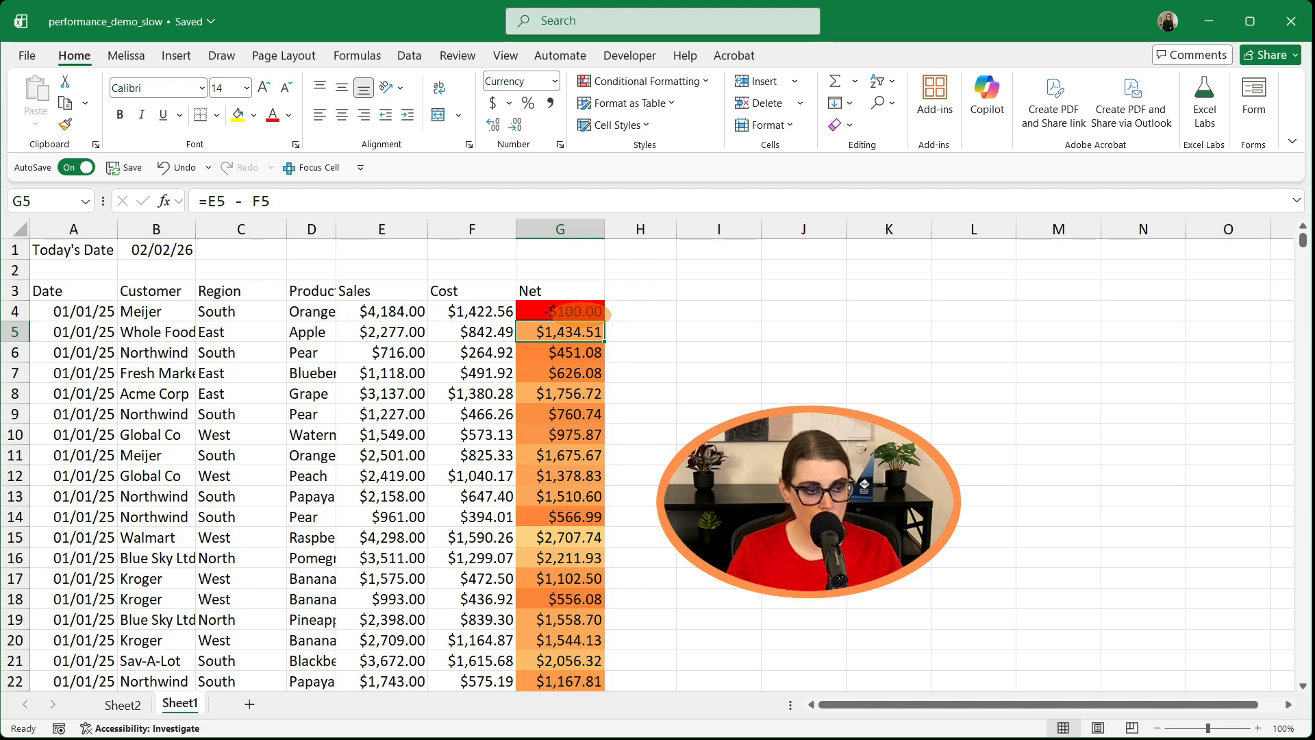
key(ctrl+z)
click(697, 317)
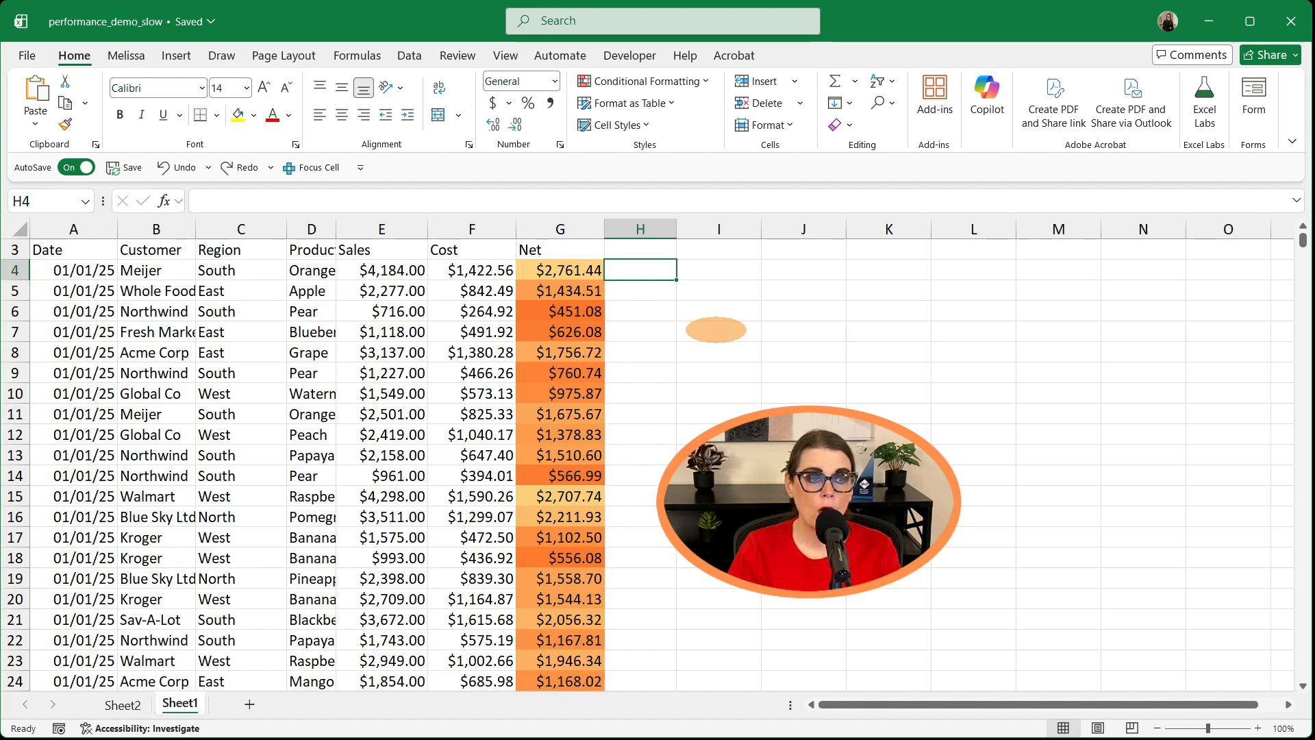
scroll(715, 330, up, 1)
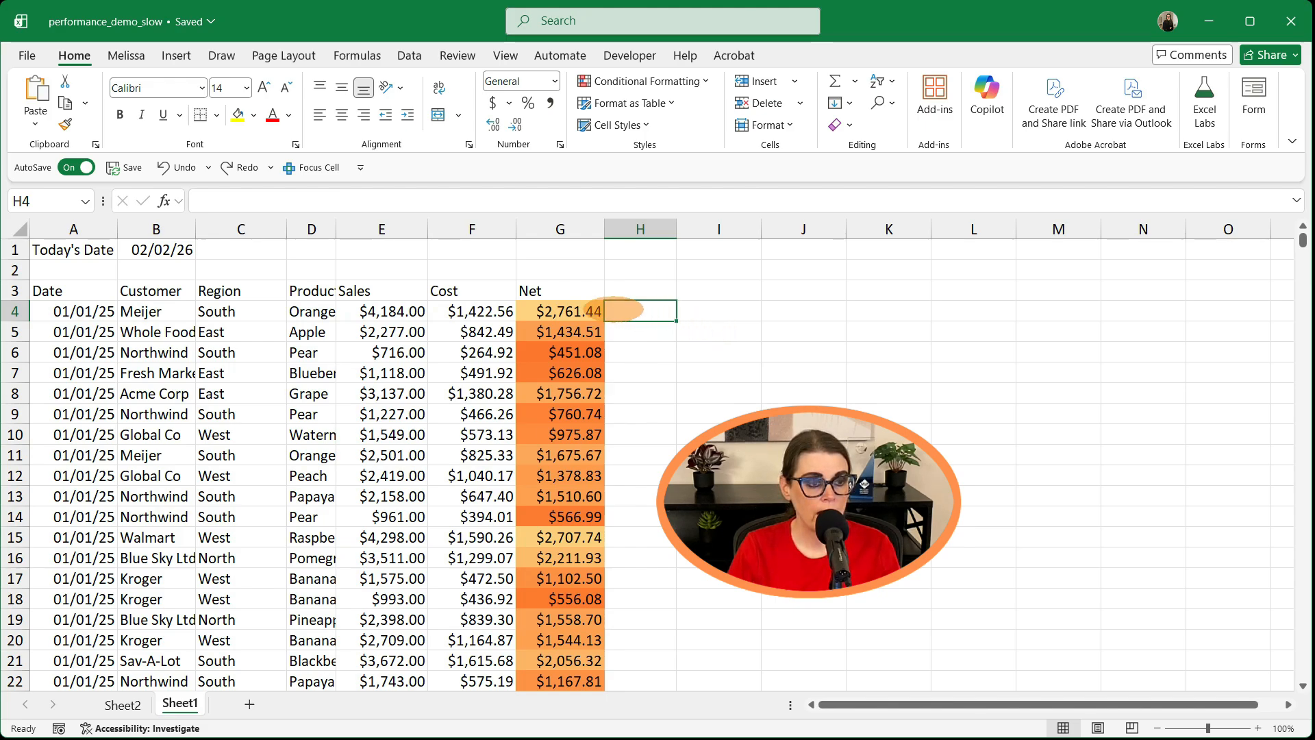
Copy the Net results in G4:G22 and paste them as values only into column H, starting at H4.
click(558, 312)
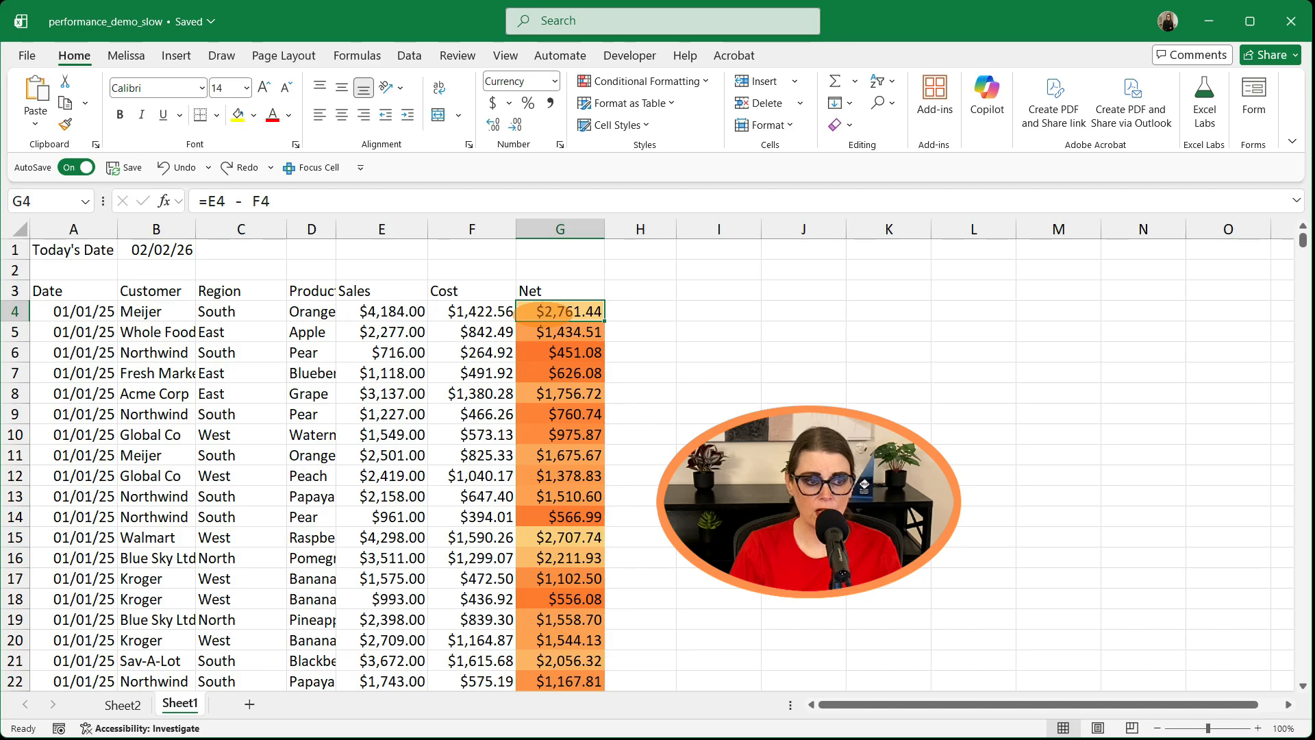
mouse_move(1304, 239)
mouse_down()
mouse_move(1302, 596)
mouse_move(1303, 240)
mouse_up()
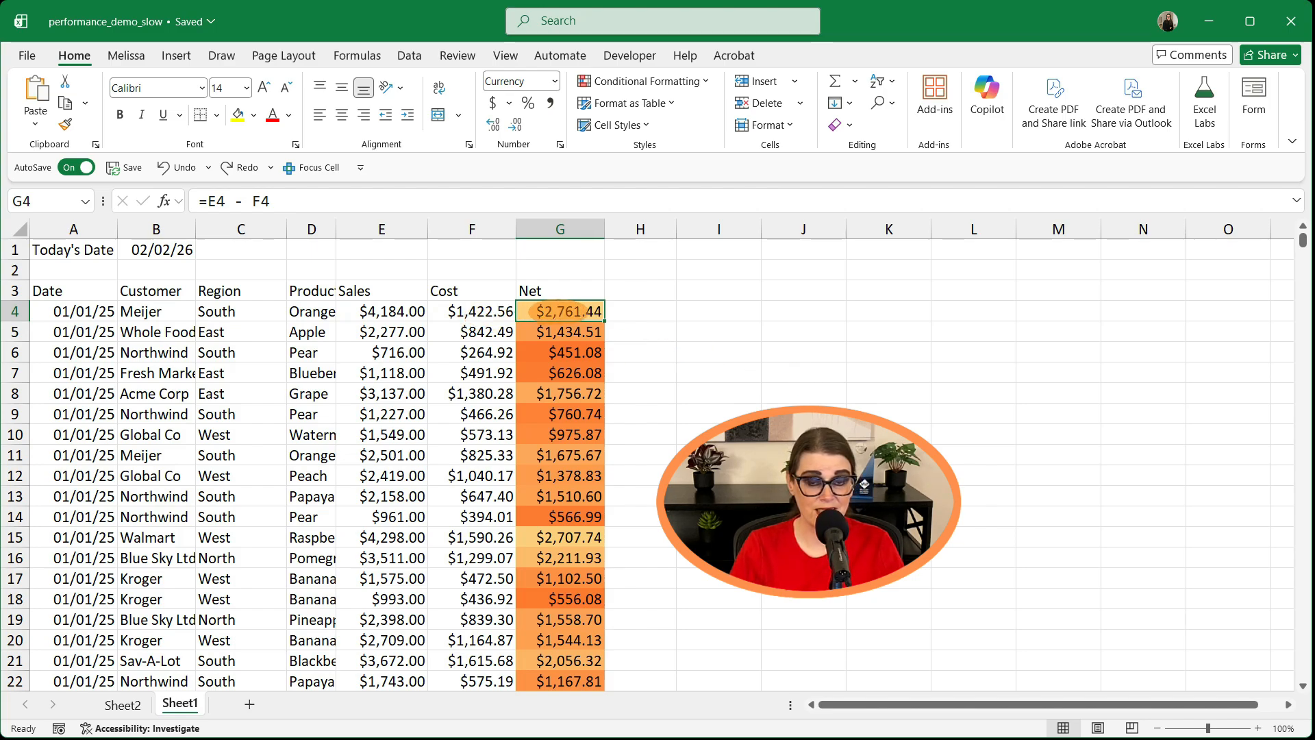
drag(548, 311, 558, 680)
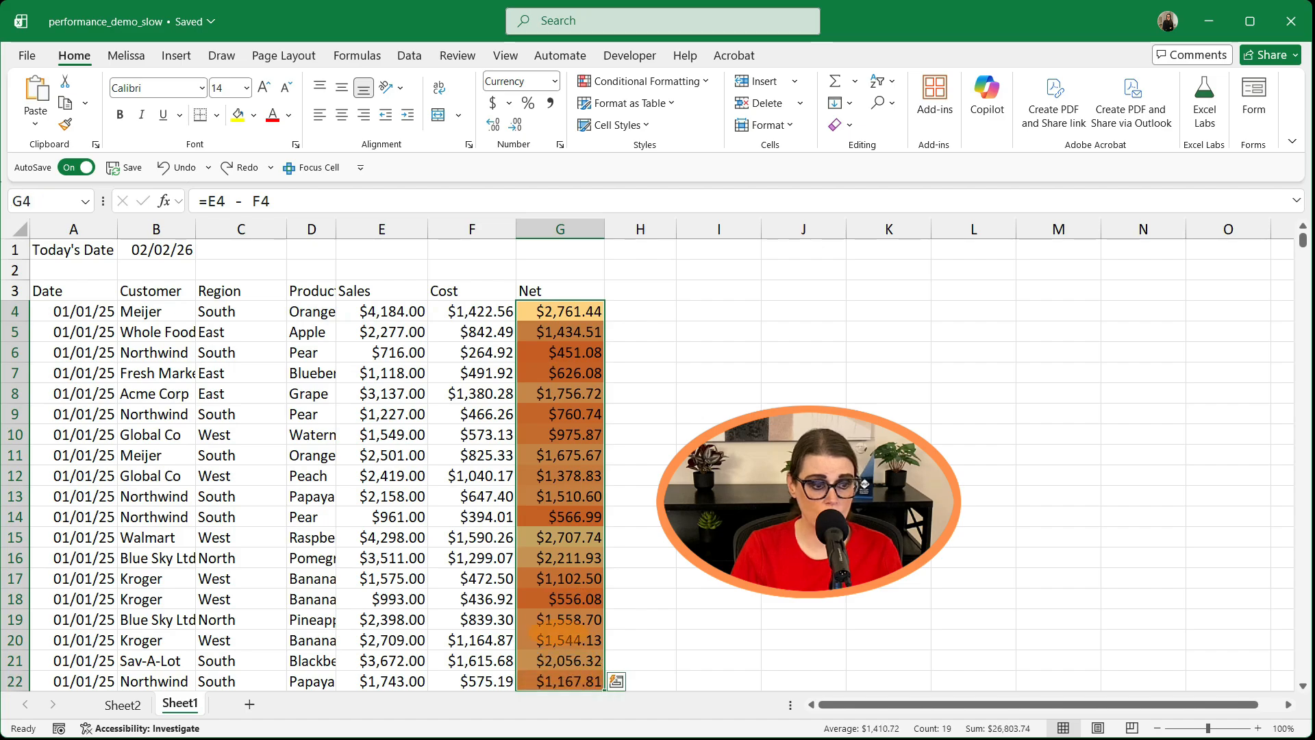
right_click(551, 557)
click(601, 233)
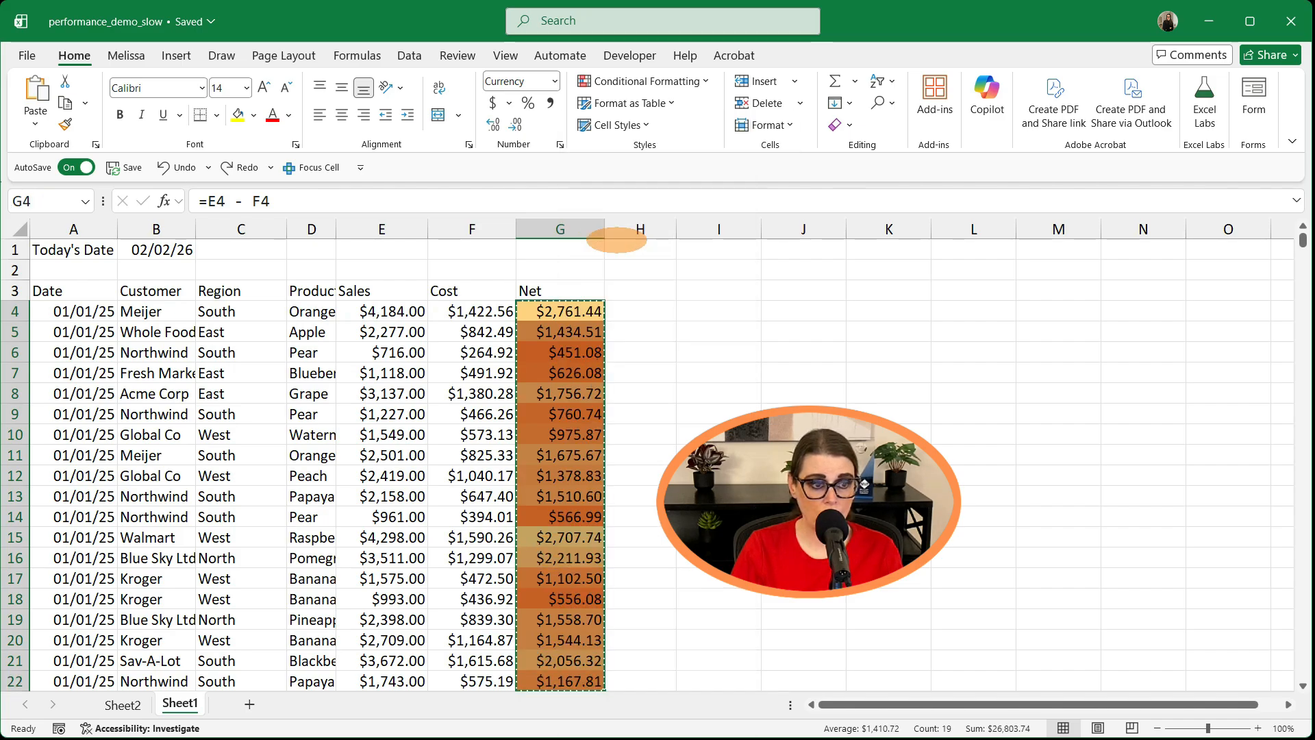
right_click(641, 315)
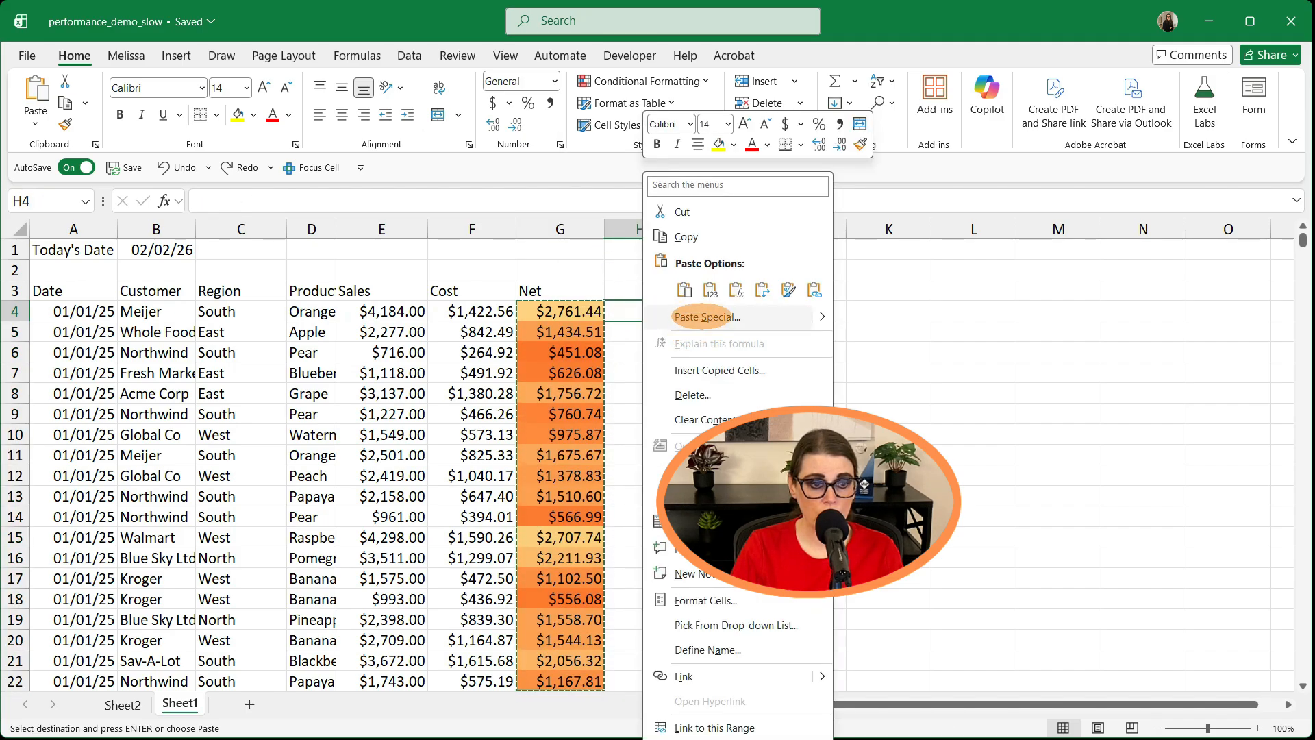
click(709, 290)
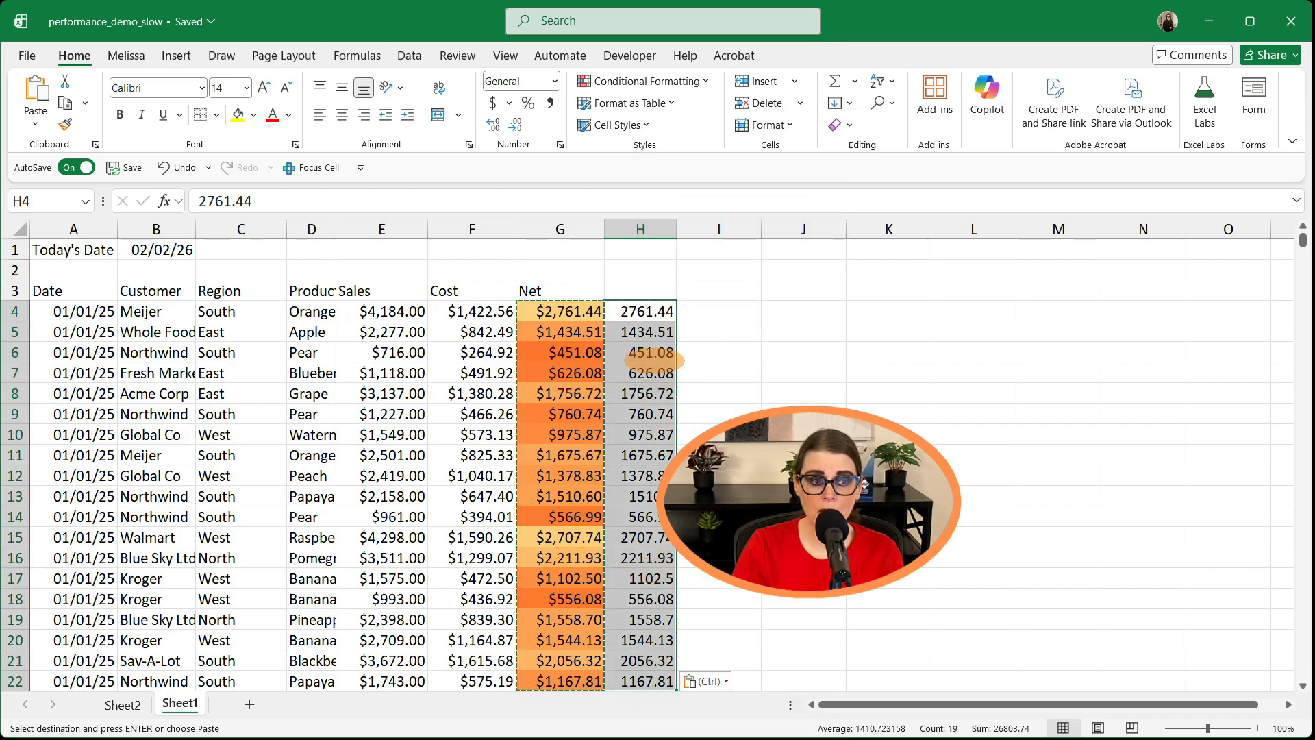
click(647, 311)
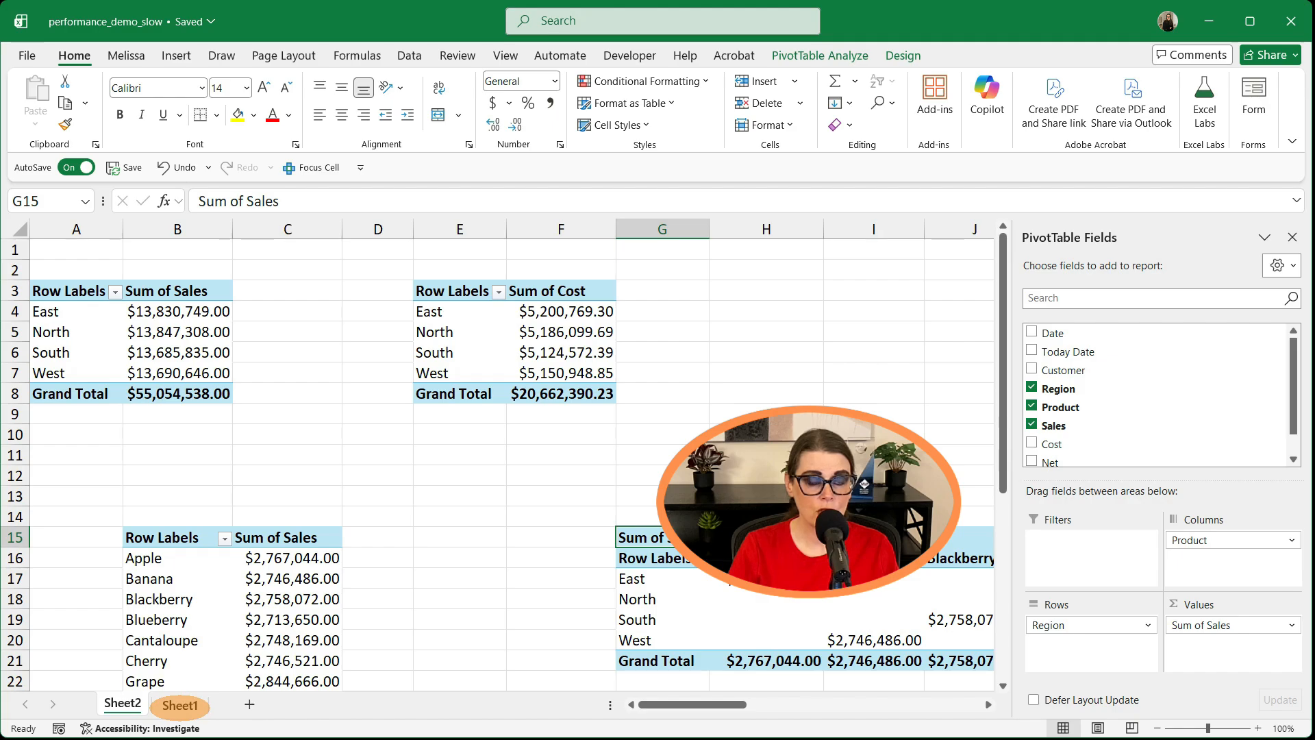
Check the source data on Sheet1, and remove the extra PivotTables from Sheet2, keeping only the Sum of Sales by Region table.
click(180, 705)
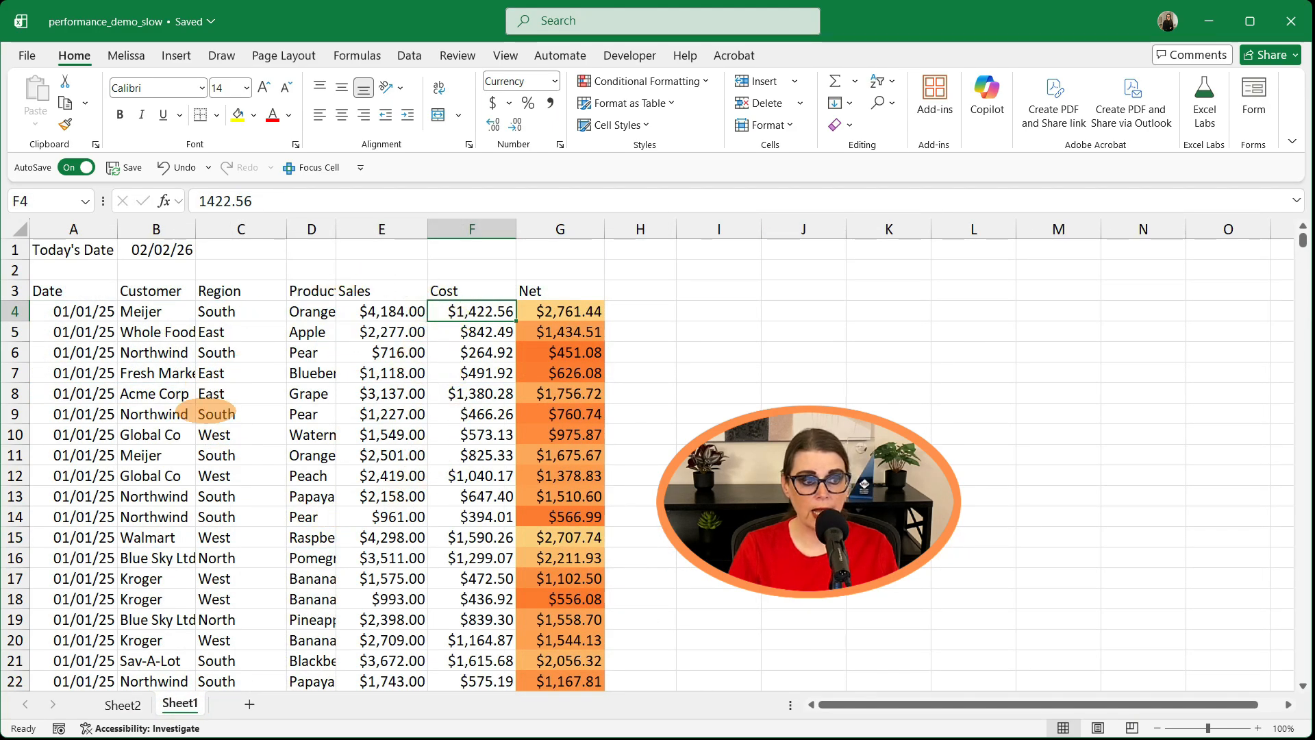
click(123, 704)
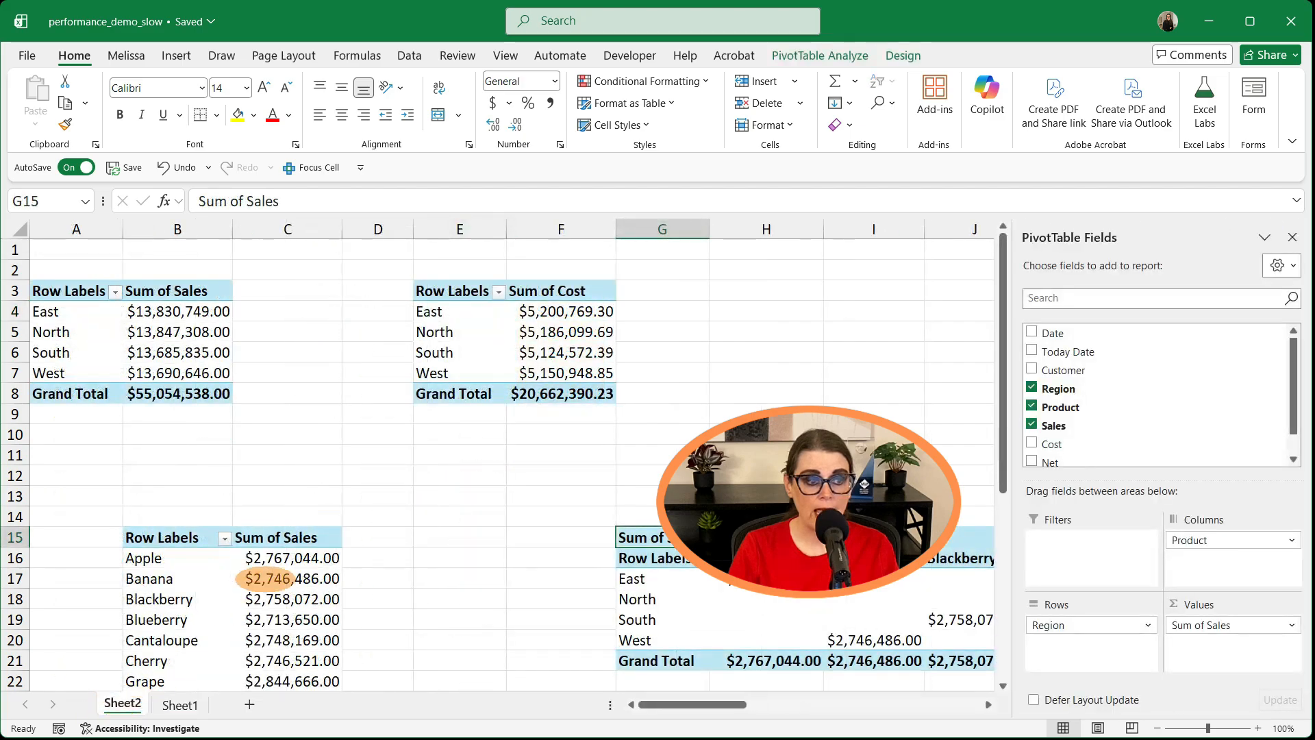
mouse_move(288, 552)
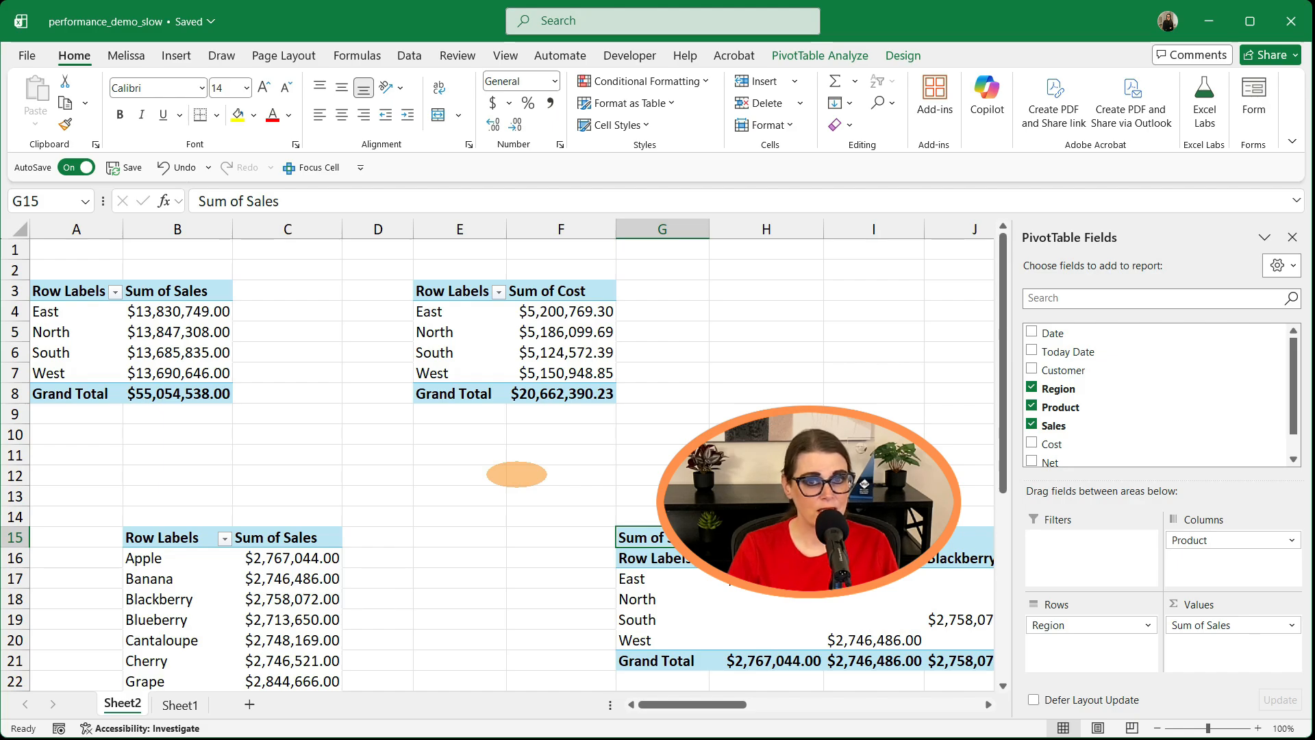
click(425, 288)
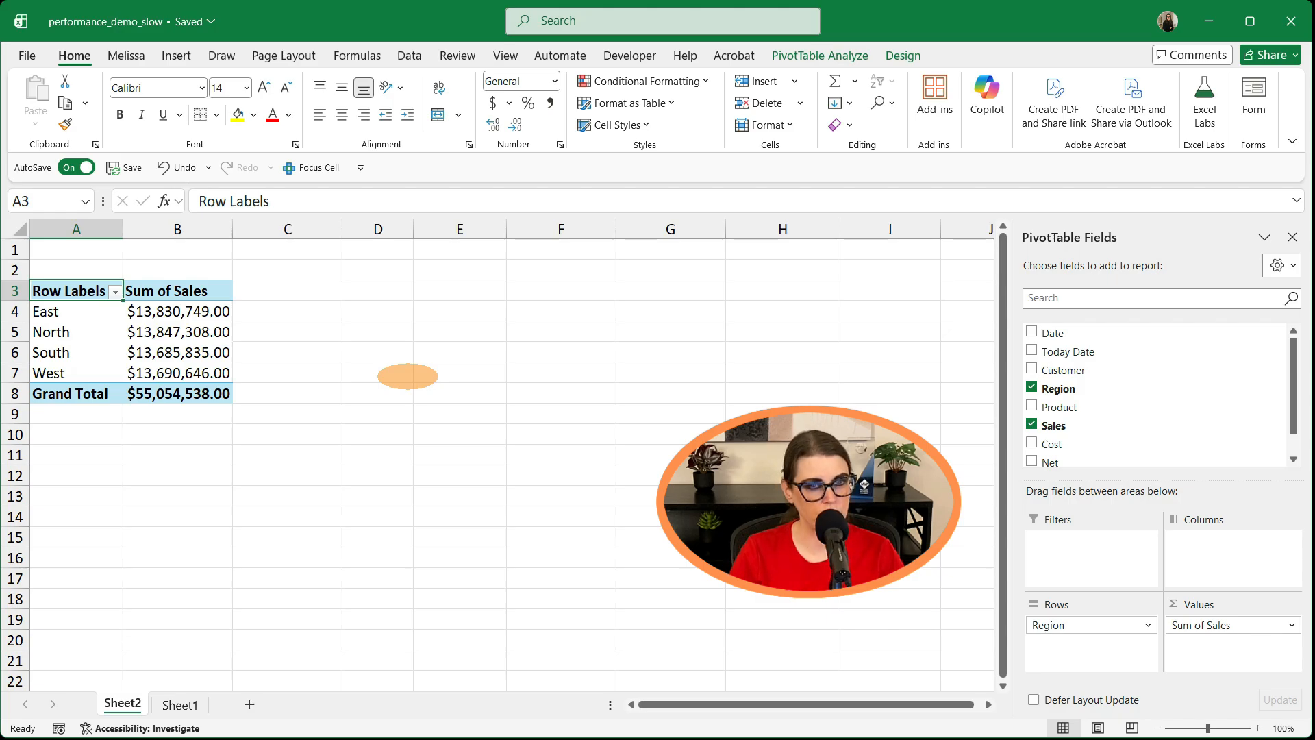
Jump to the last used cell on Sheet1 to examine where its used range ends.
key(ctrl+Page_Down)
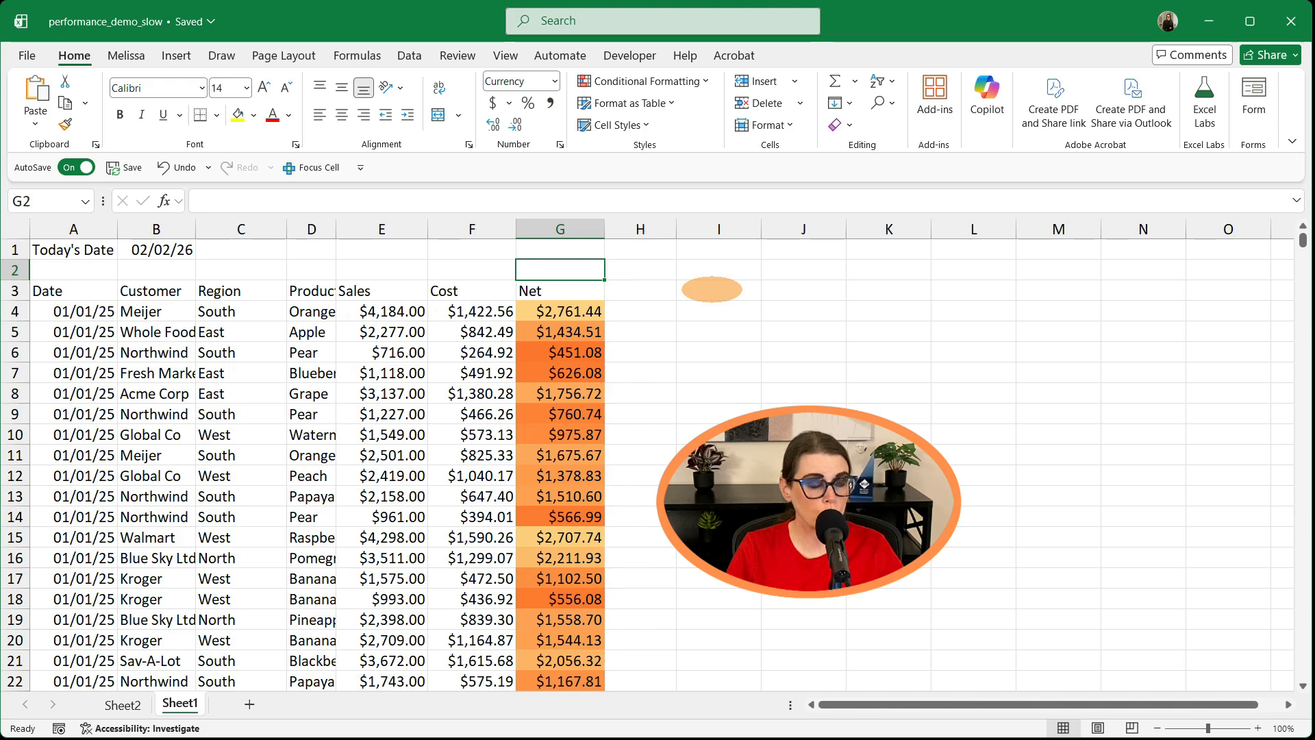
key(ctrl+End)
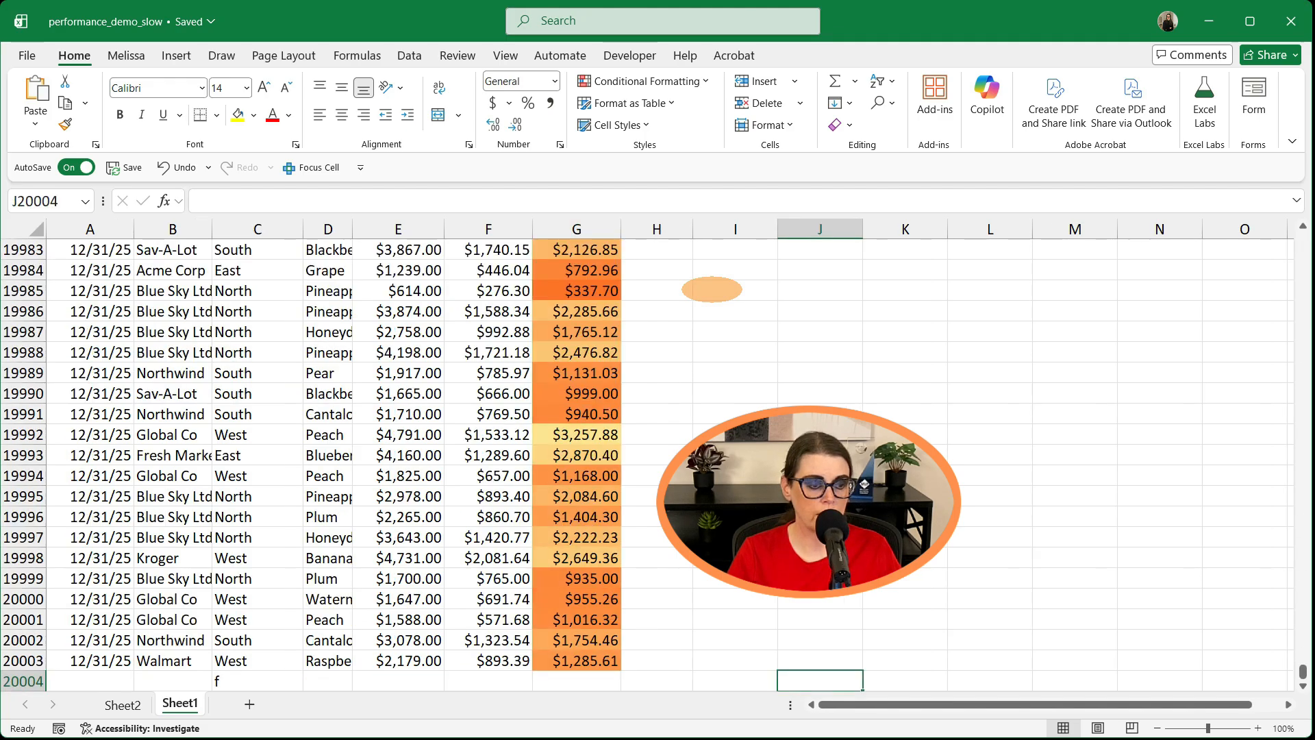
scroll(711, 289, down, 4)
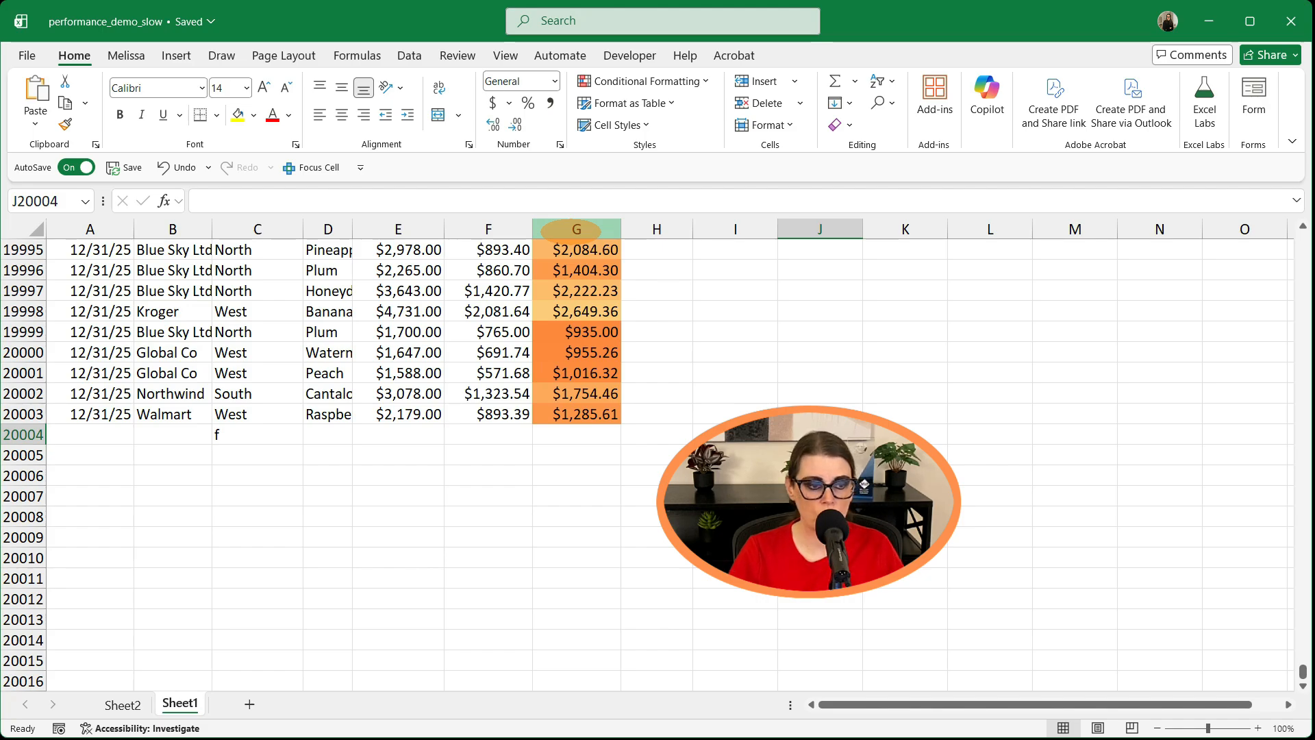
Enter a stray "g" in cell G20268, far below the Sheet1 data.
scroll(564, 356, down, 20)
scroll(395, 409, down, 1)
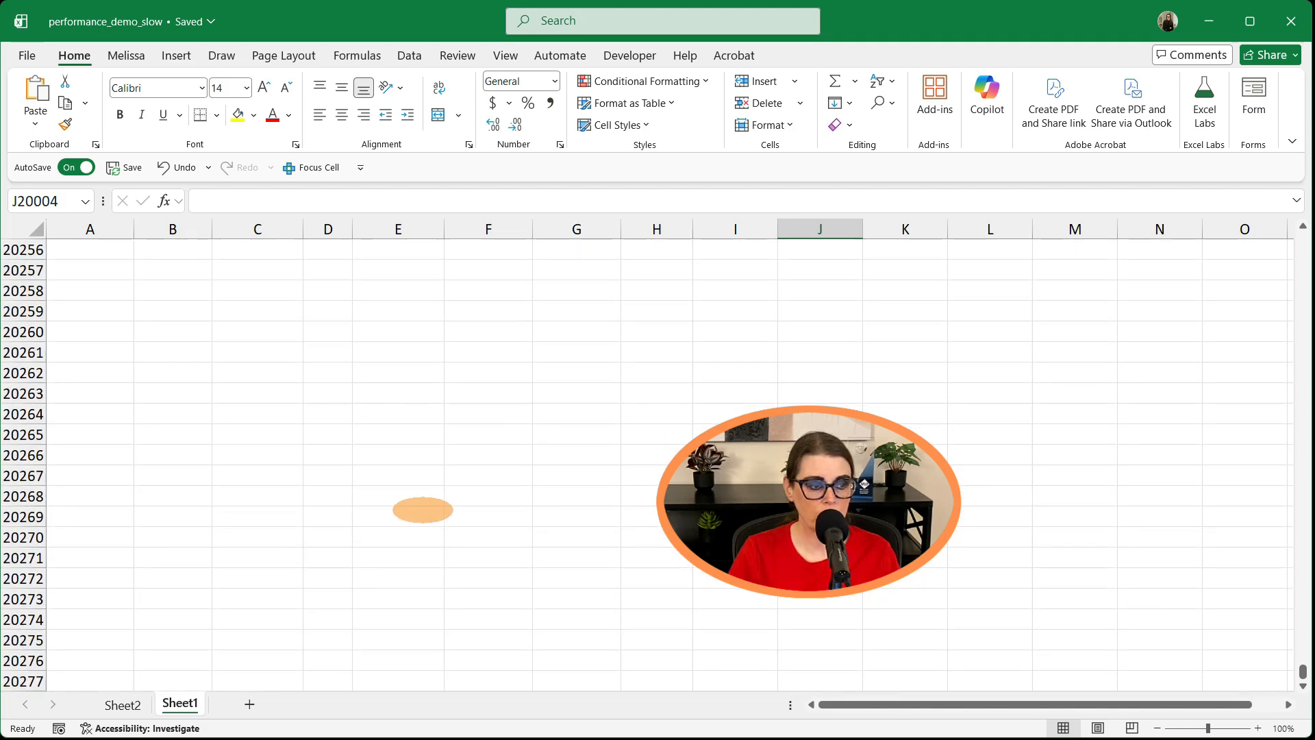
click(595, 496)
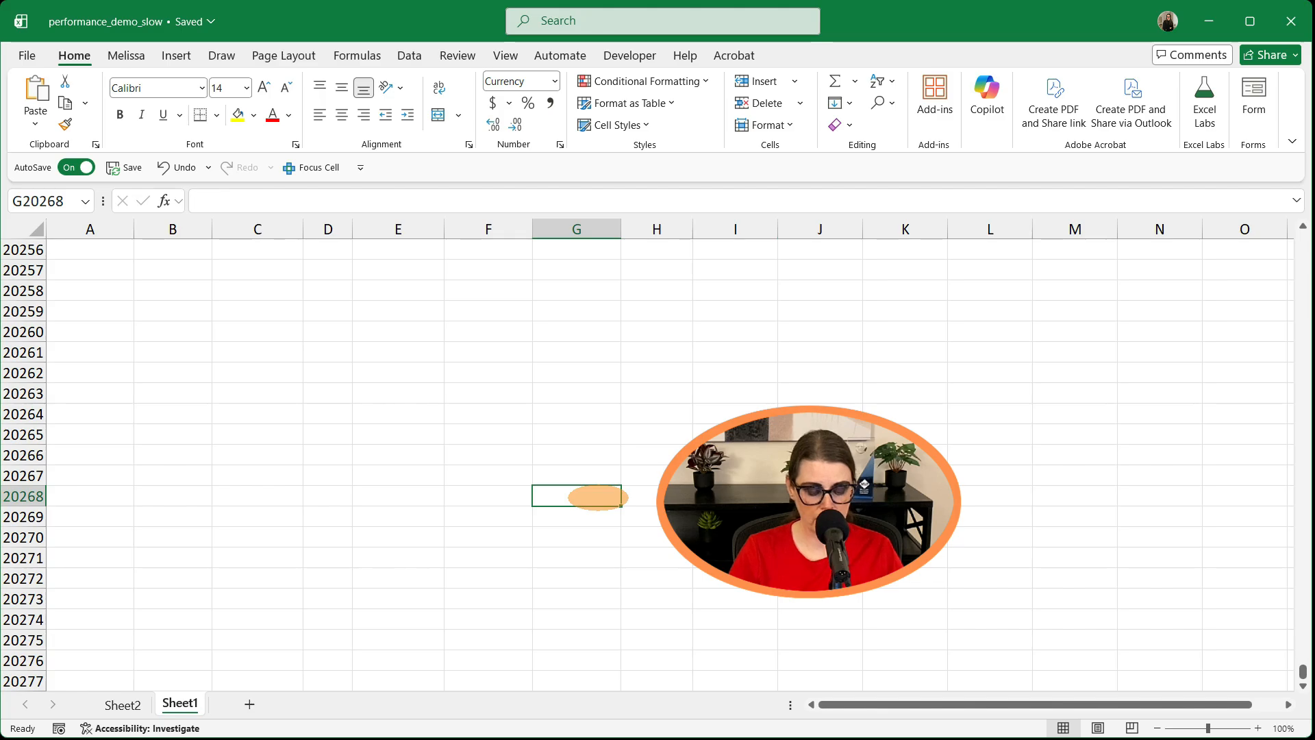
text(g)
key(Return)
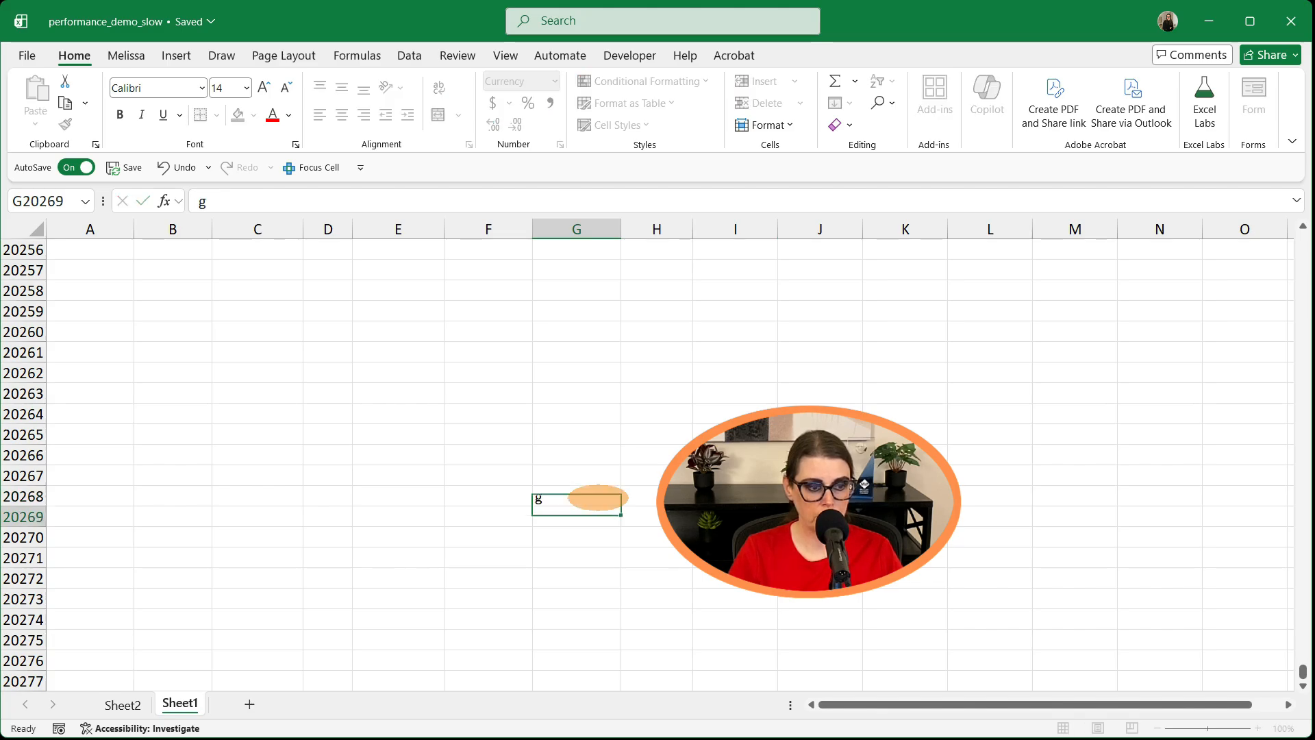
Return to cell G2 above the data and jump to the sheet's last used cell again.
mouse_move(1302, 674)
mouse_down()
mouse_move(1300, 654)
mouse_move(1297, 667)
mouse_up()
click(561, 271)
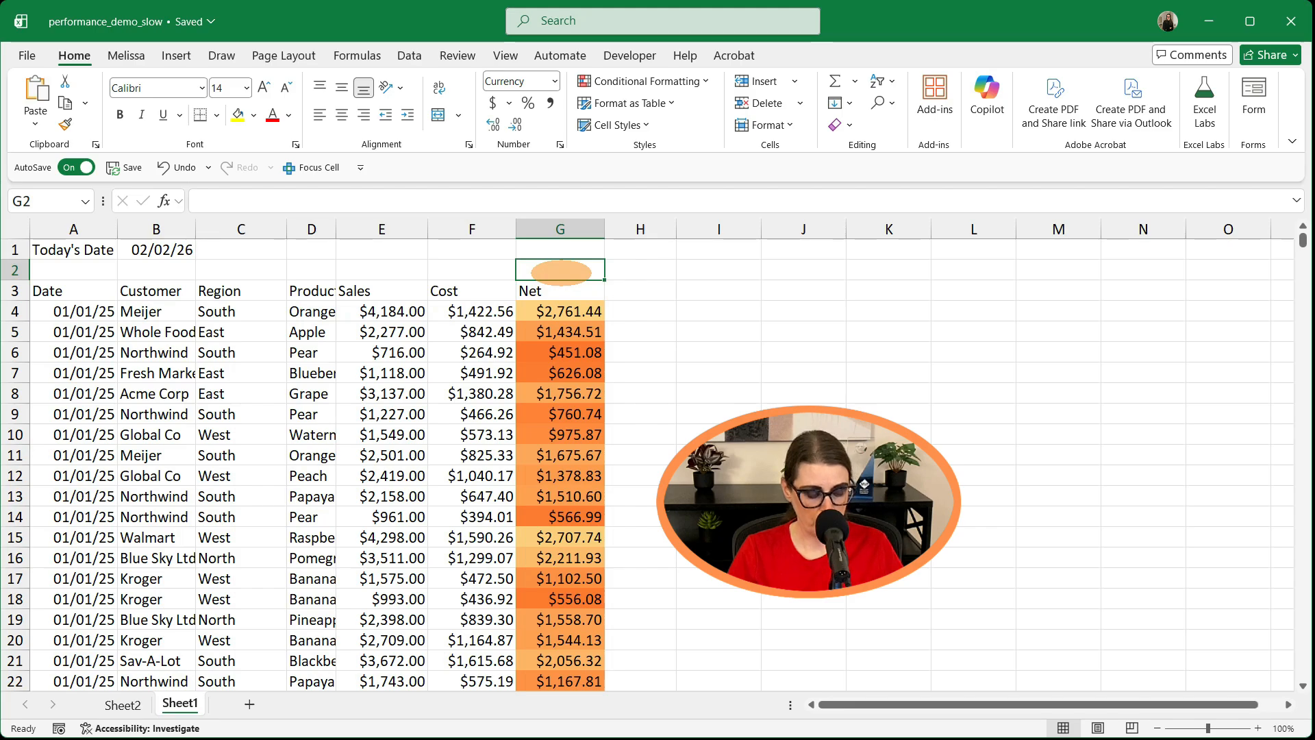
key(ctrl+End)
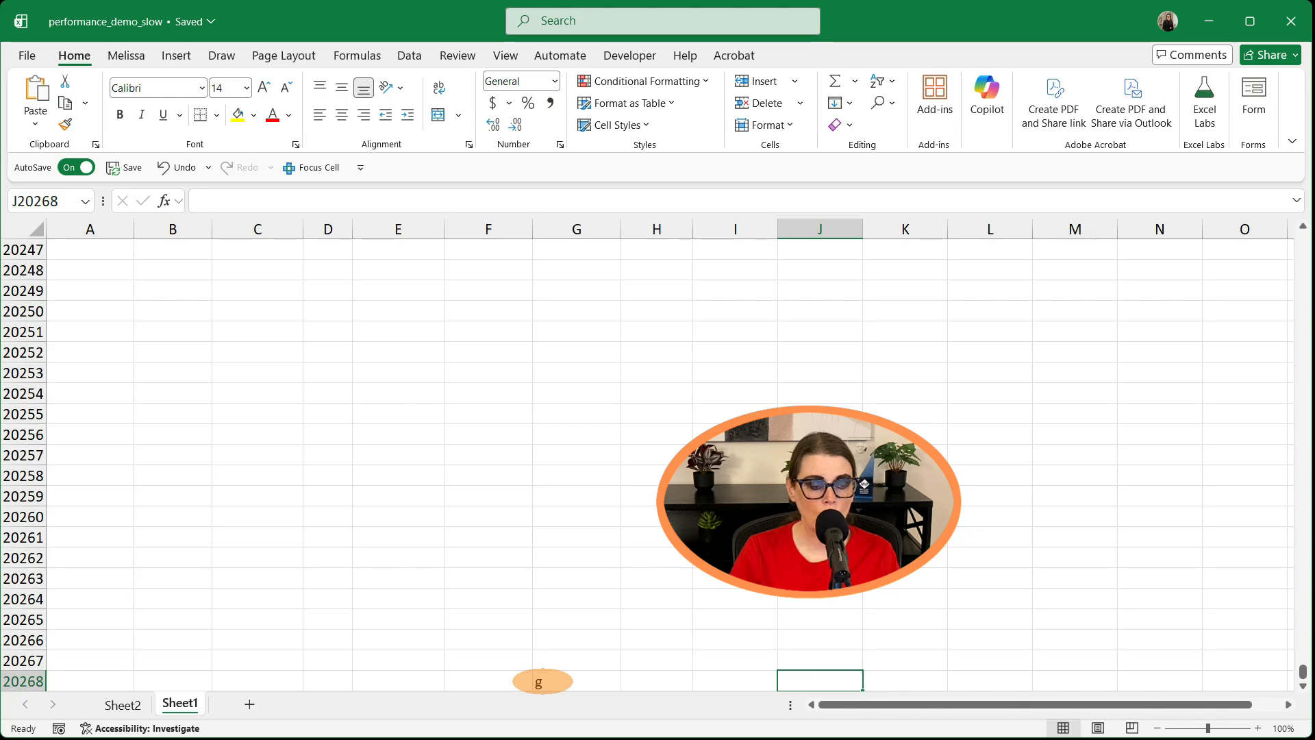
Delete the stray "g" from G20268, and recheck the sheet's last used cell starting from G2.
click(541, 680)
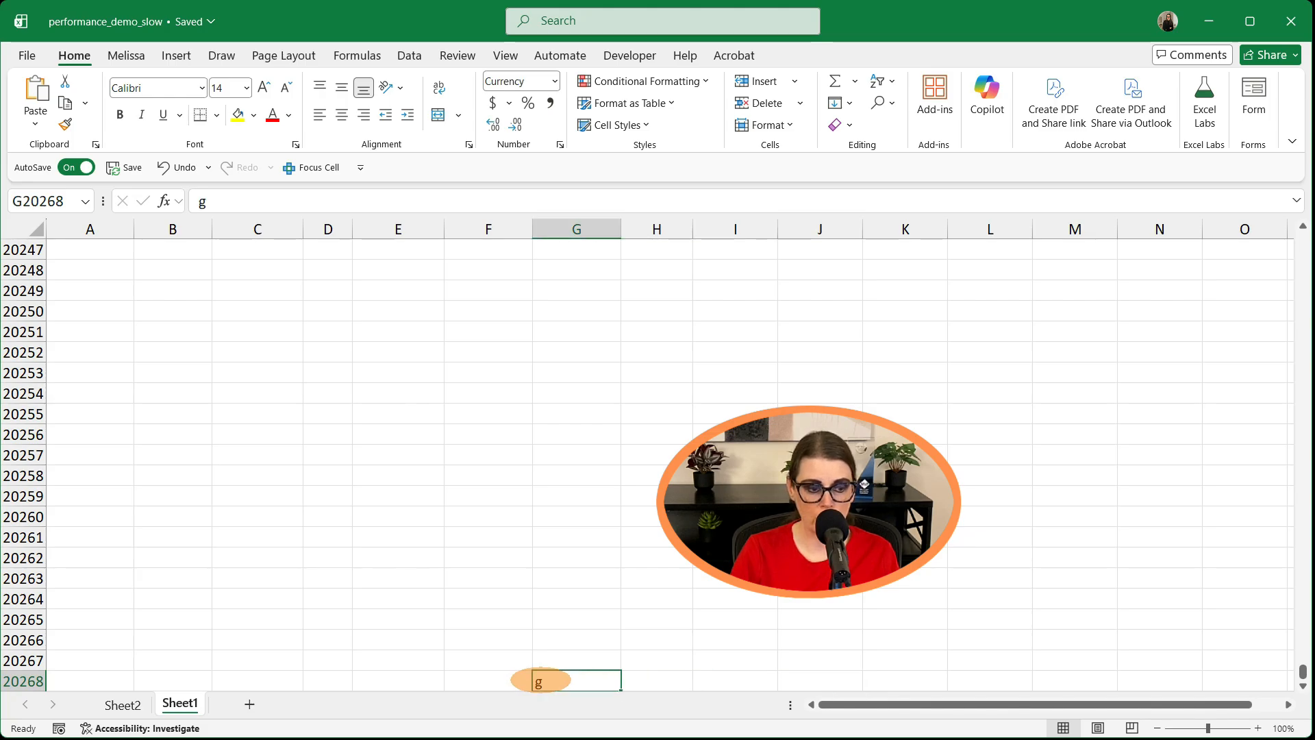
key(Delete)
drag(1302, 670, 1301, 233)
click(593, 269)
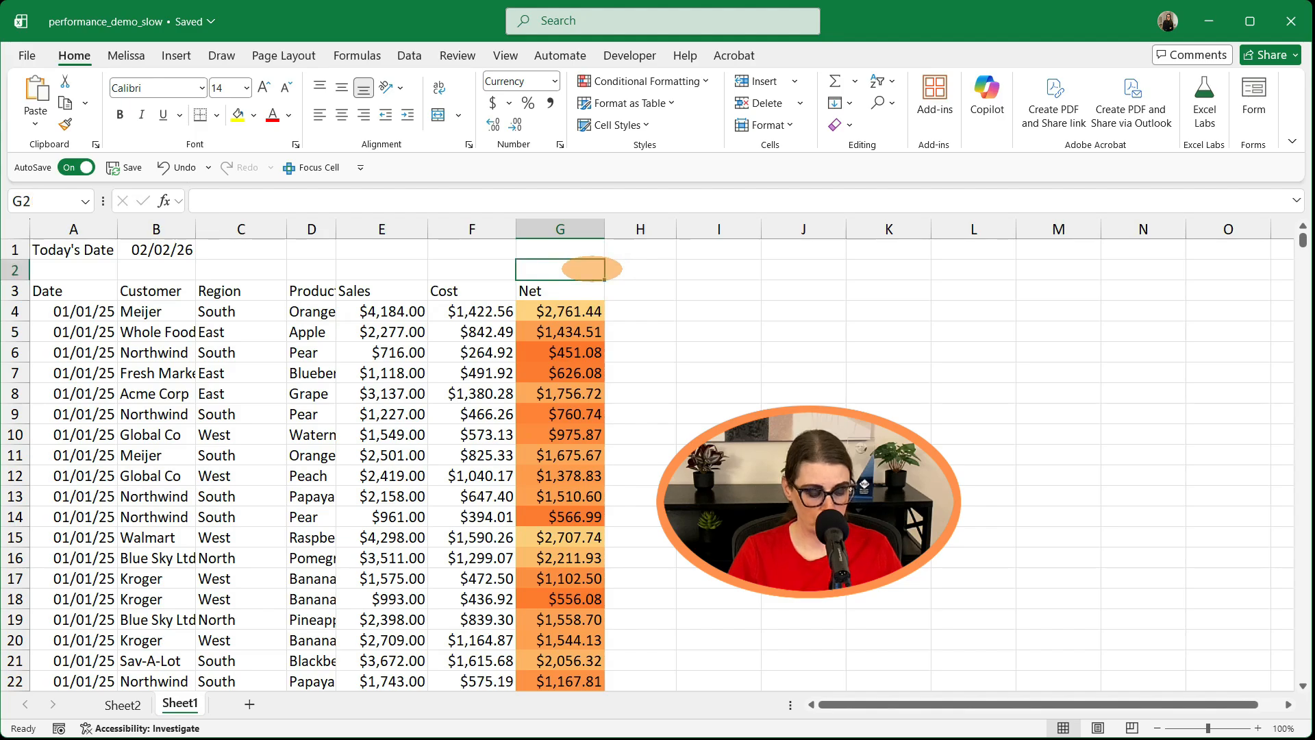
key(ctrl+End)
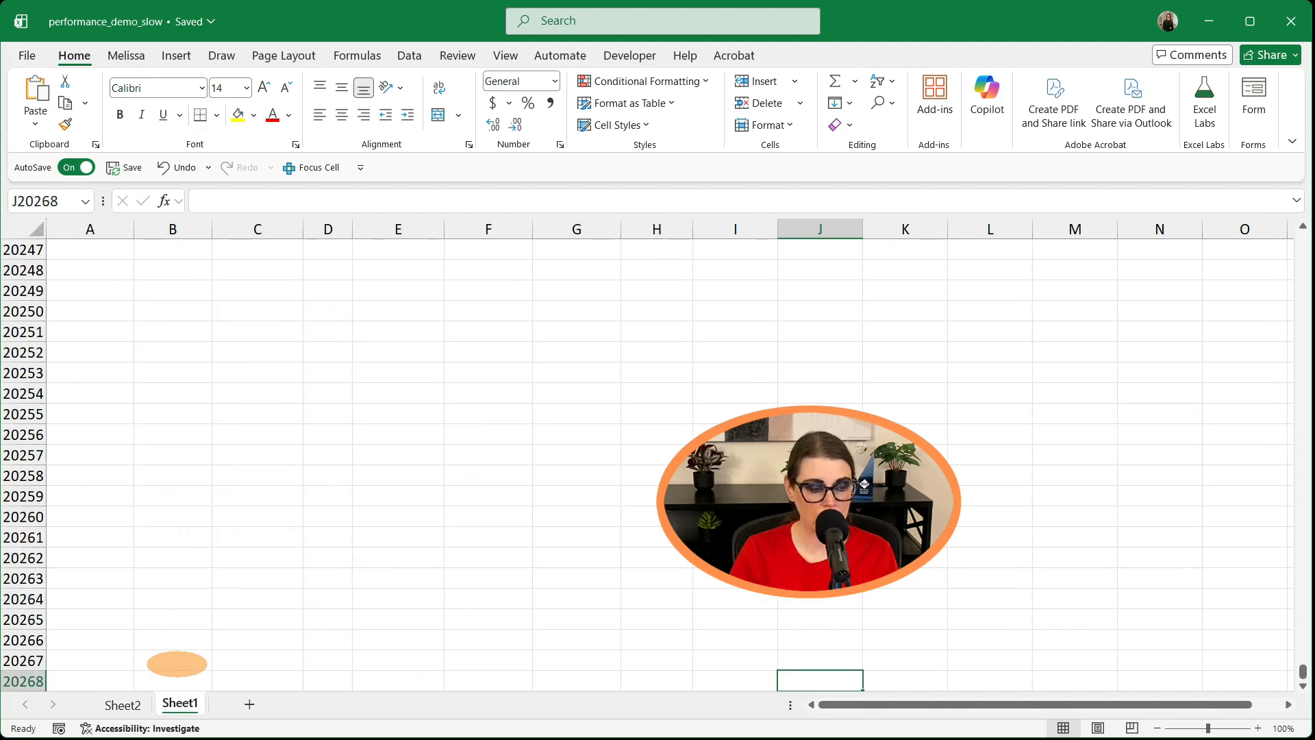
Clear the contents of the entire row 20268 and save the workbook.
click(23, 681)
right_click(23, 680)
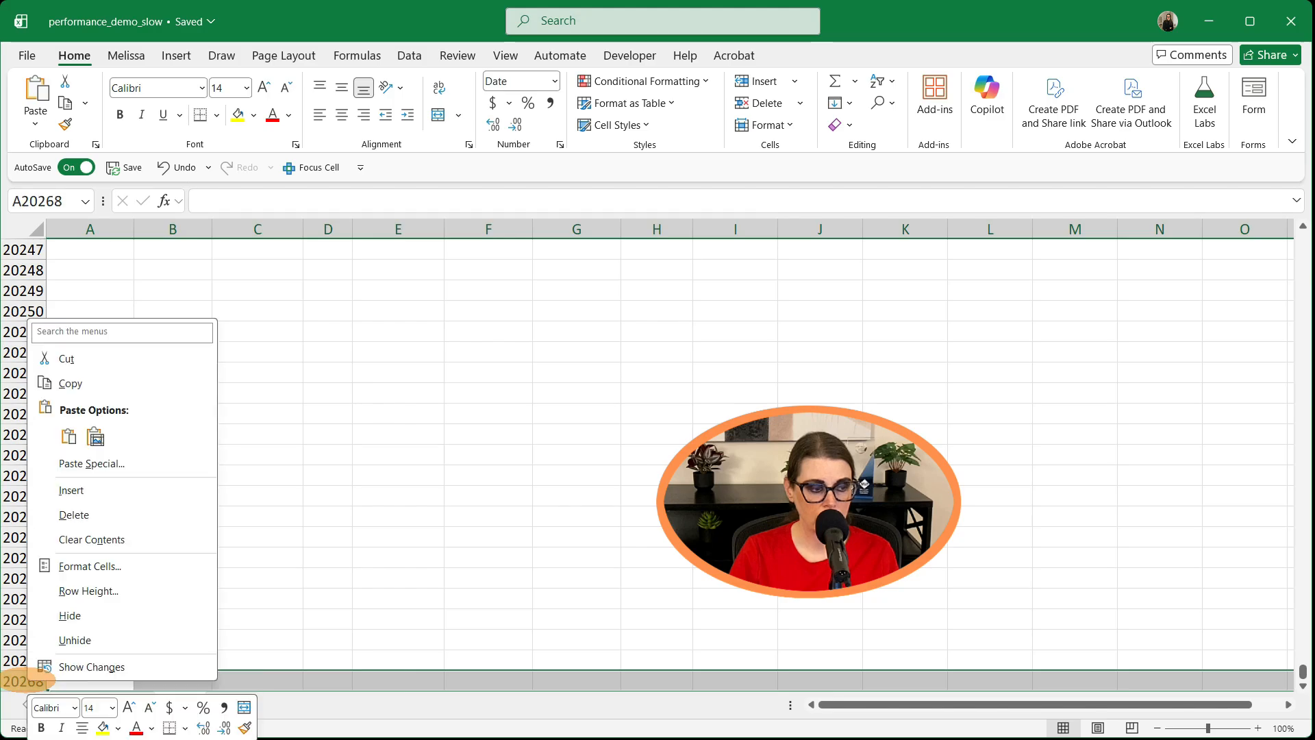
click(89, 539)
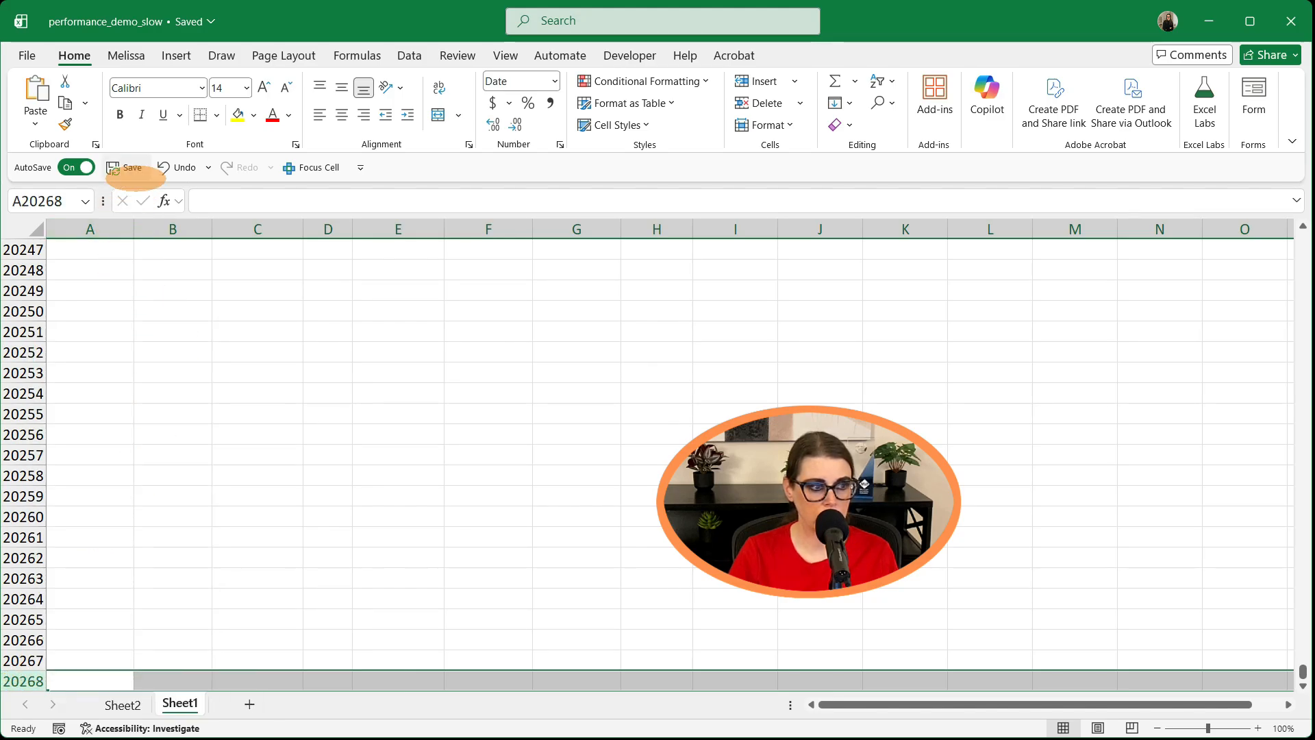
click(123, 167)
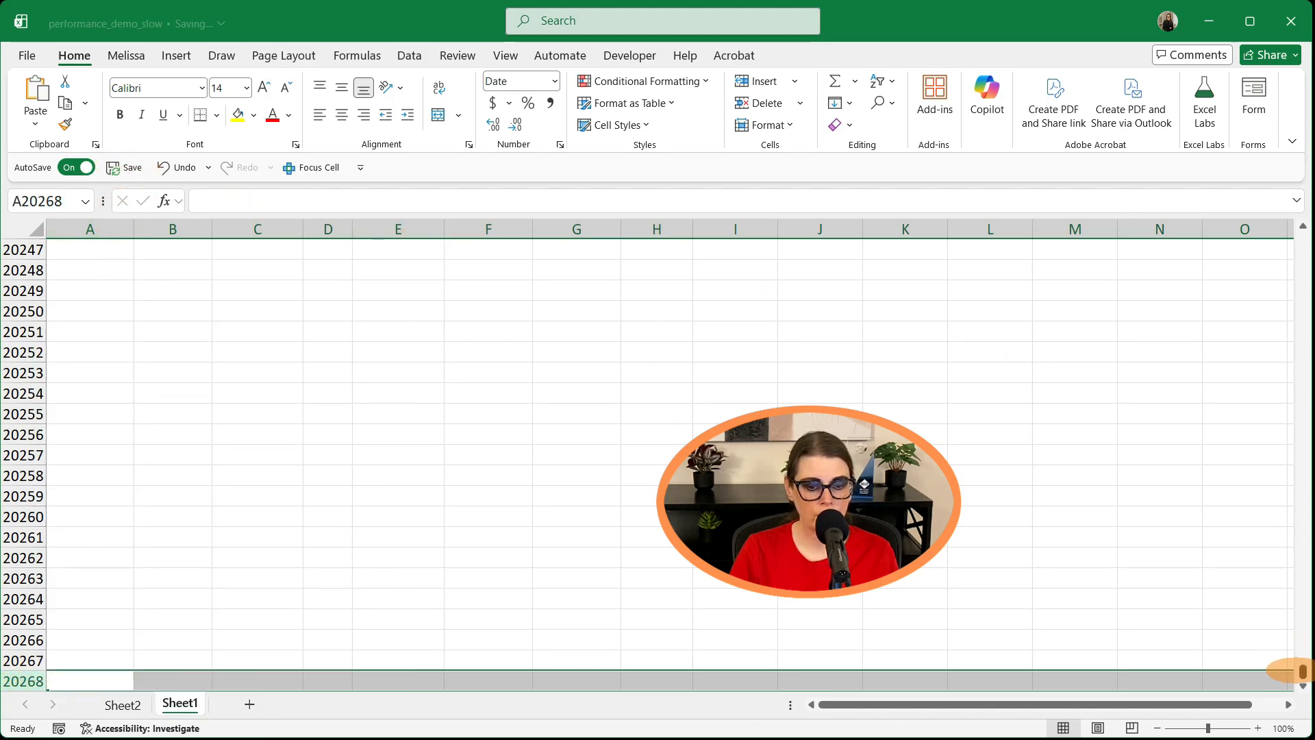
Check where the used range of Sheet1 ends after saving, and return to the start of the data.
drag(1301, 672, 1286, 206)
click(593, 267)
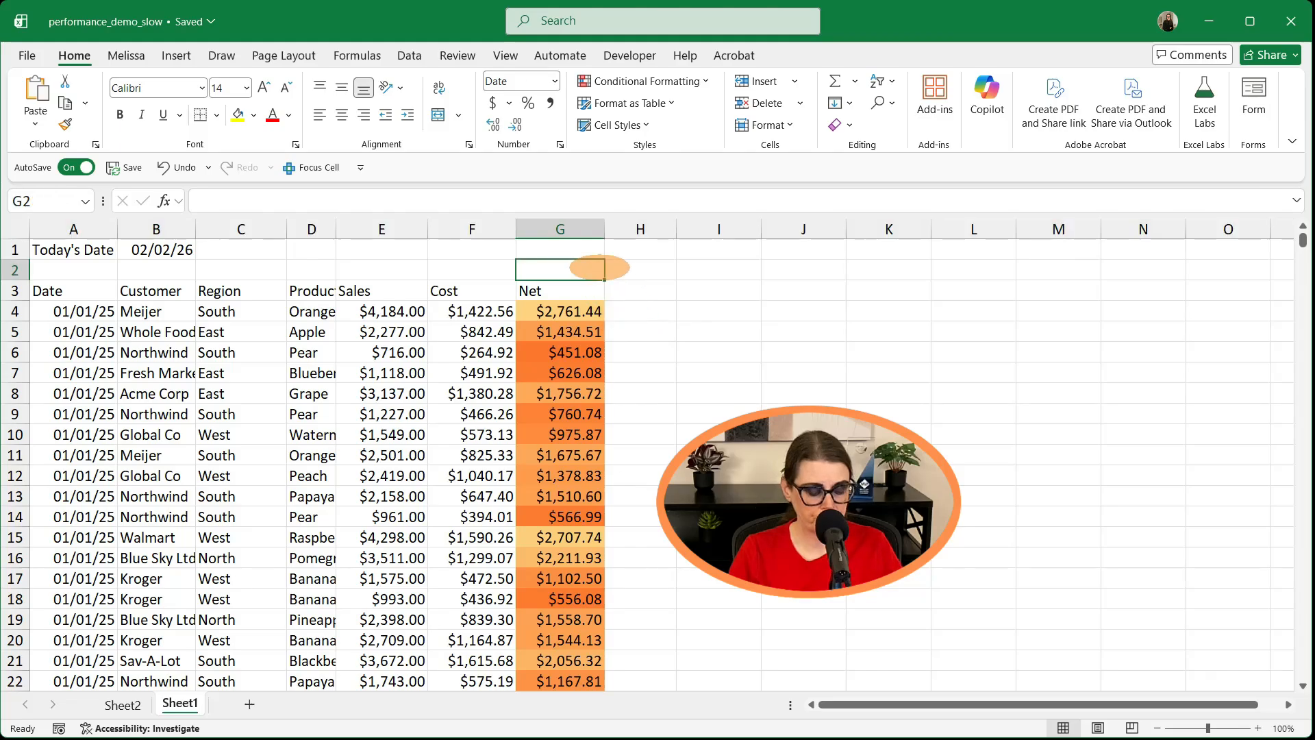
key(ctrl+End)
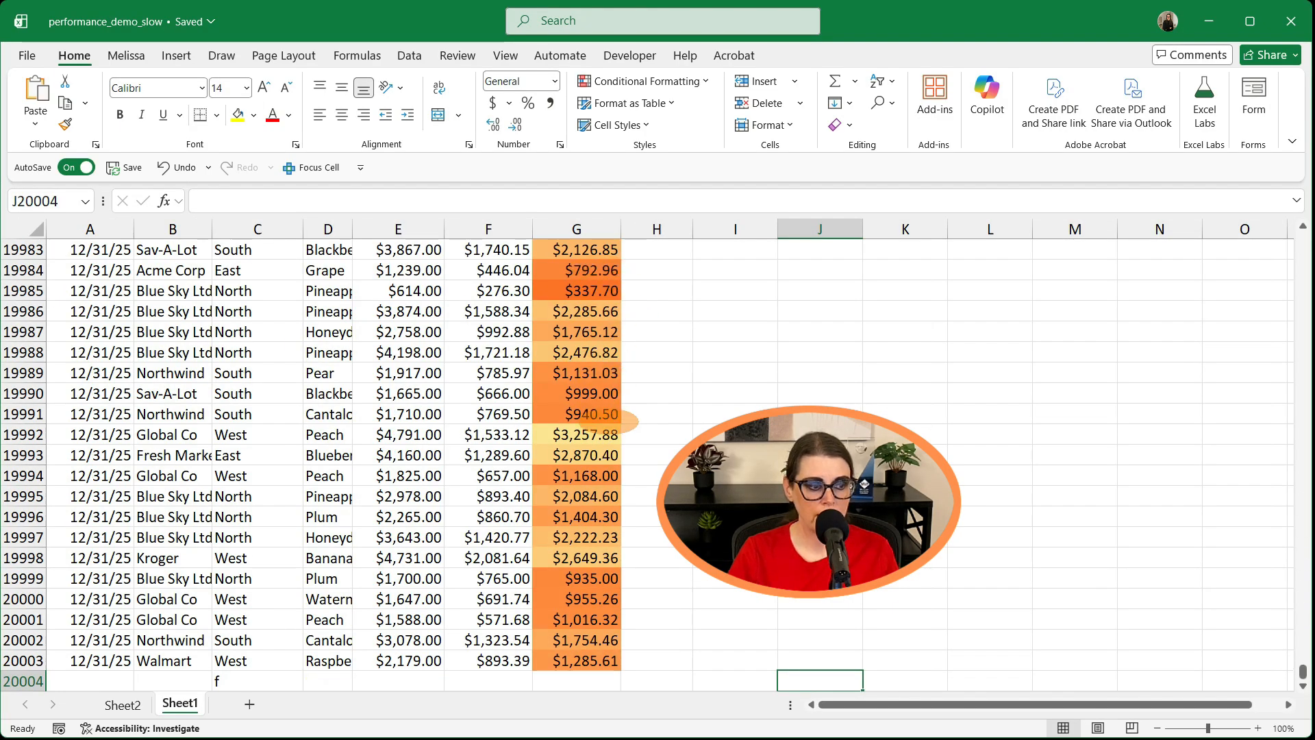
scroll(608, 425, down, 3)
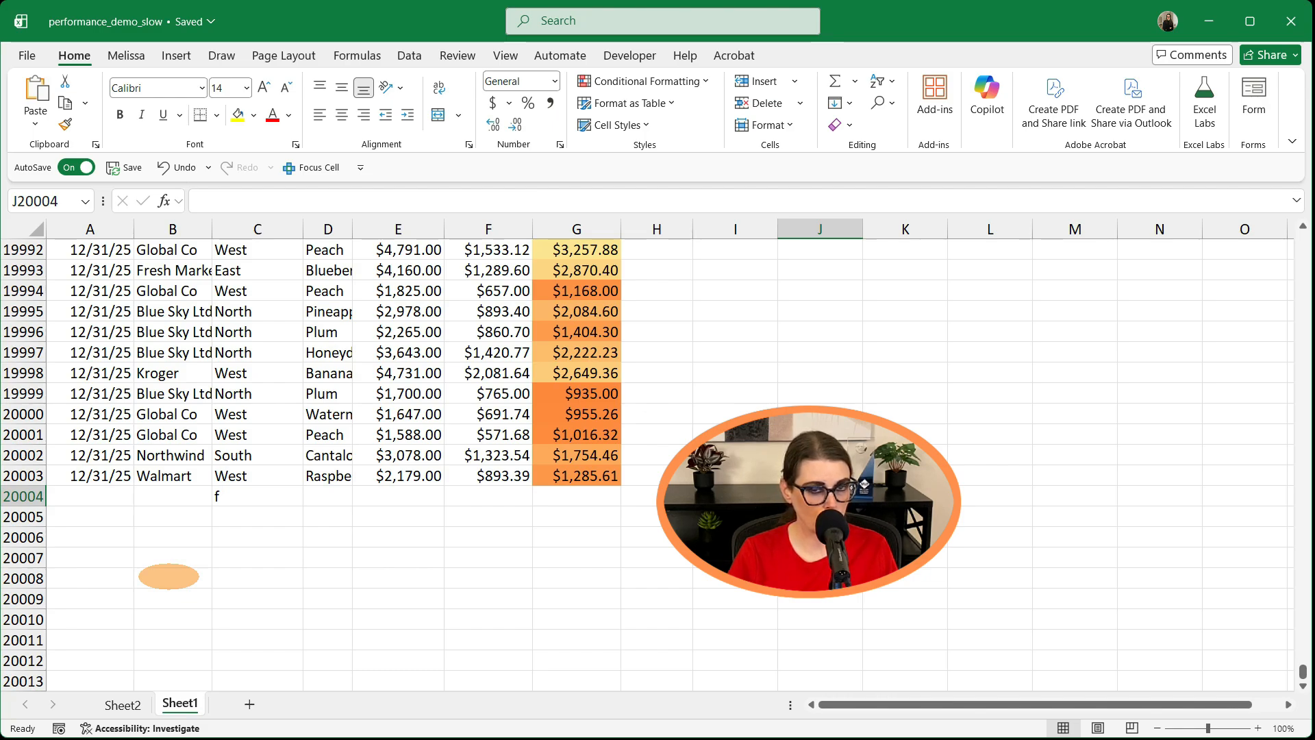
key(ctrl+Home)
click(744, 390)
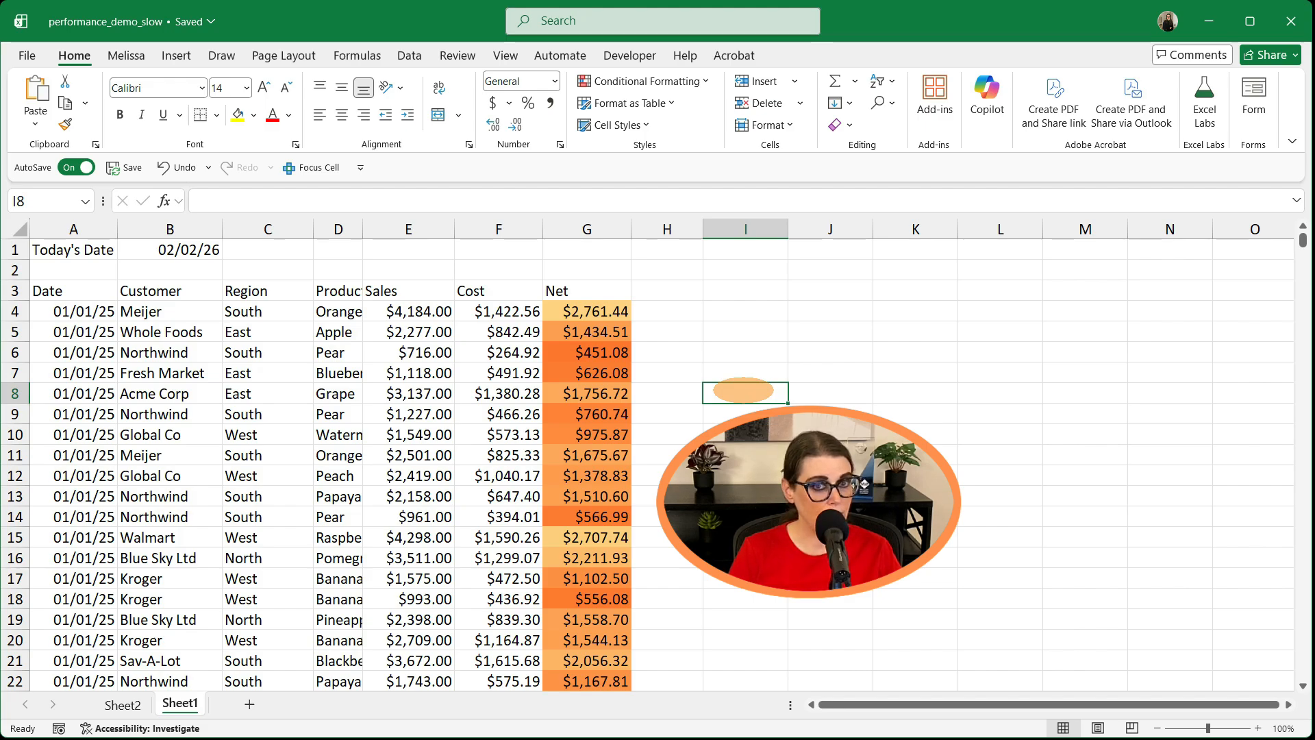
Open the Selection pane and show the hidden objects TextBox 5, Graphic 4, Rectangle 2 and Rectangle 1.
key(Up)
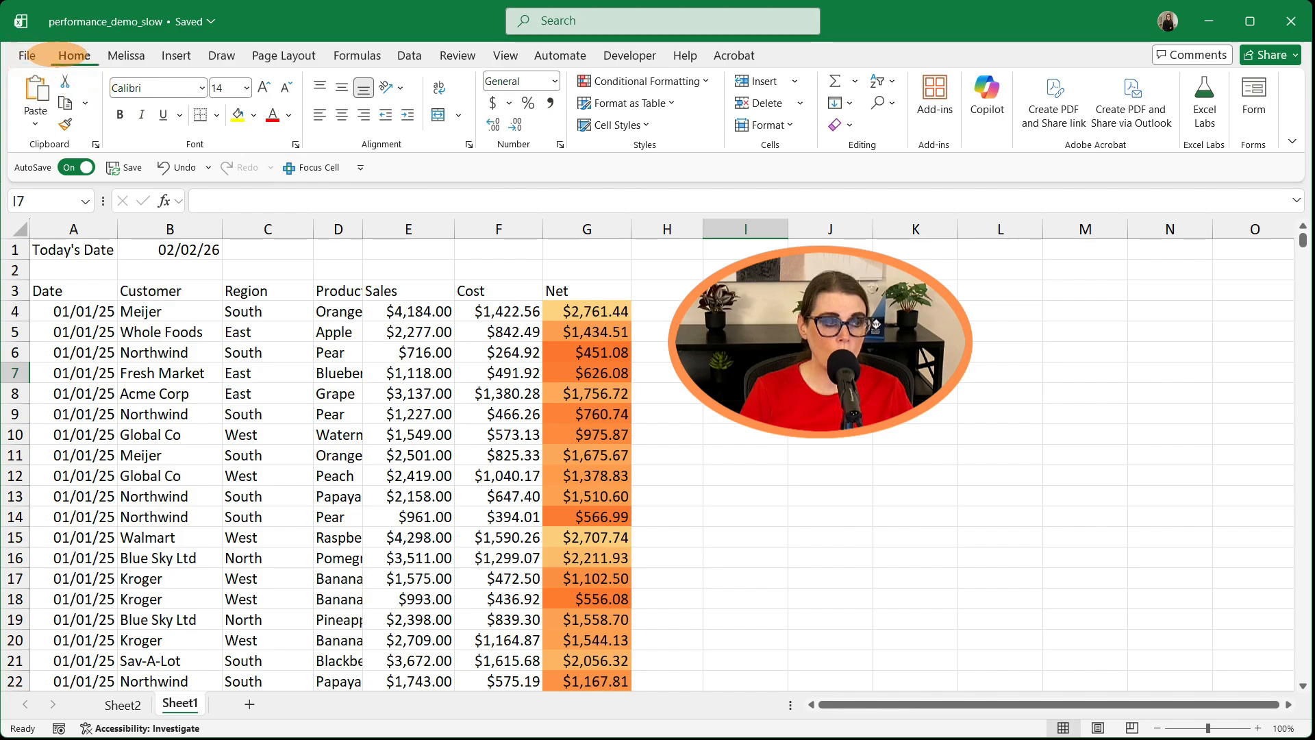
click(881, 102)
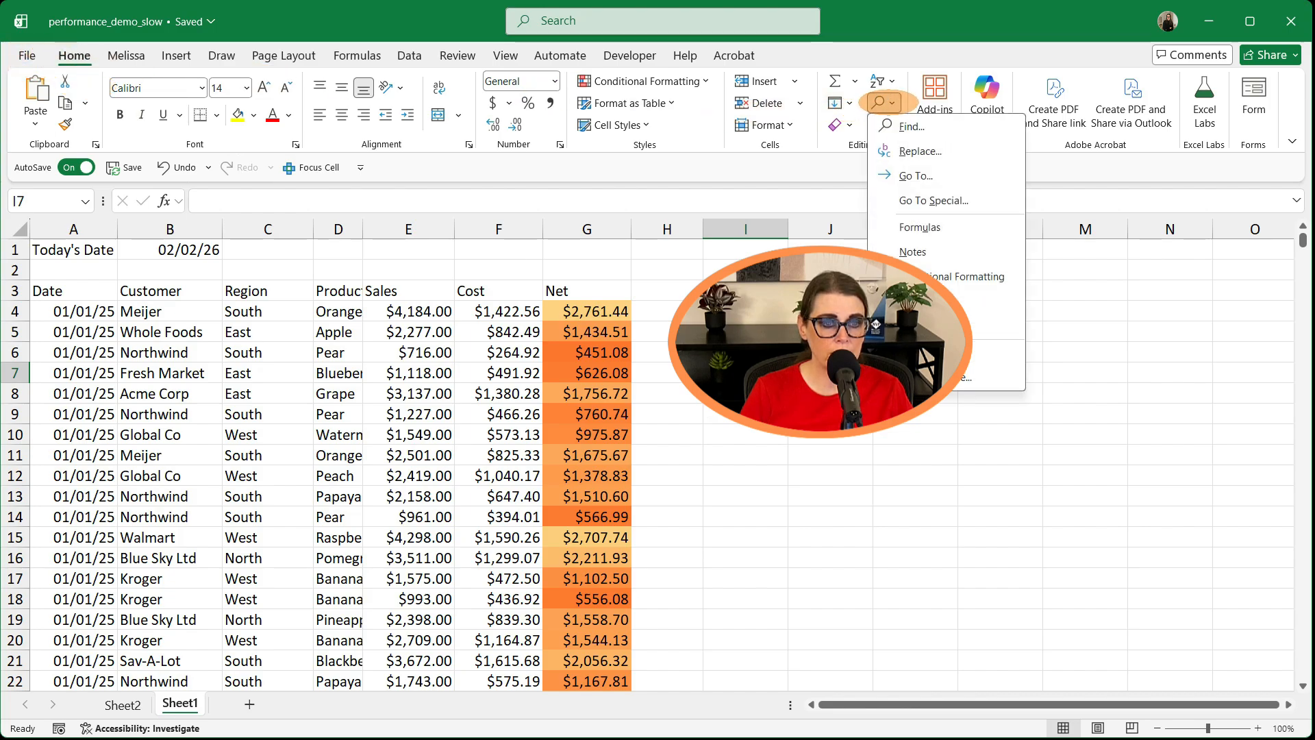
click(932, 377)
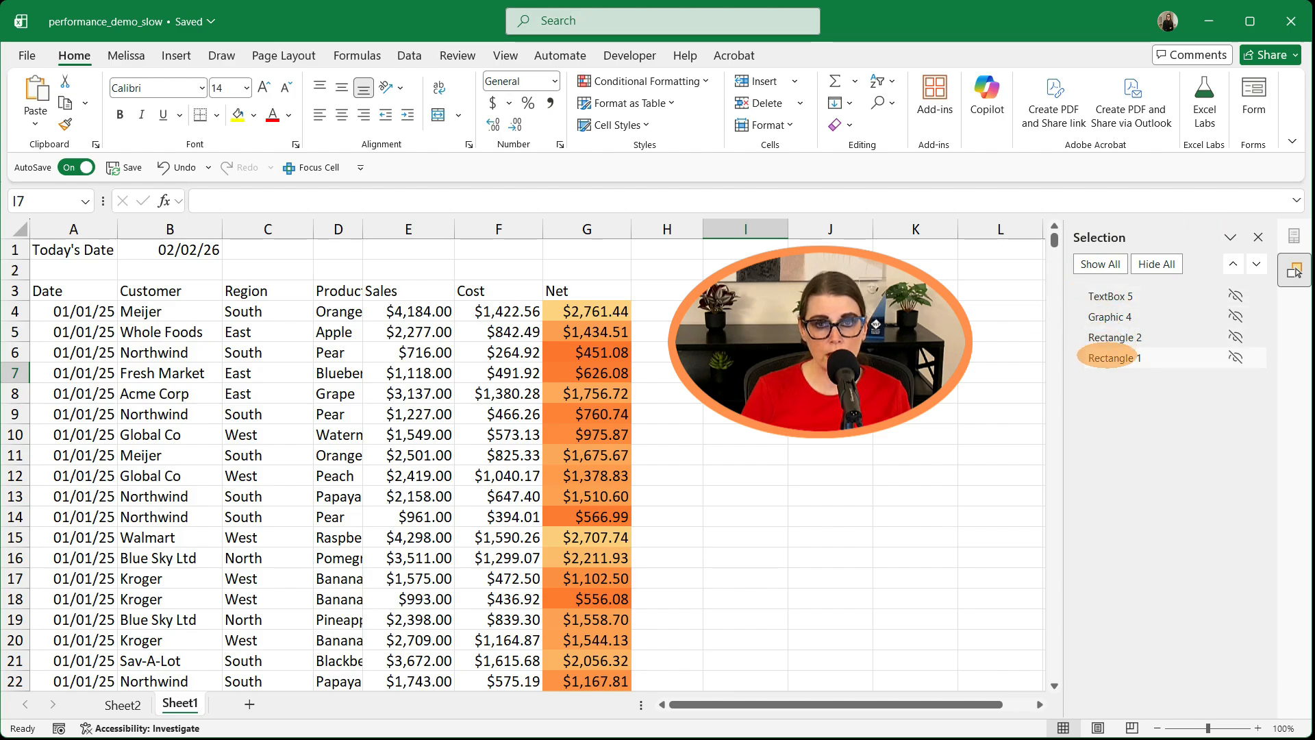
click(1235, 296)
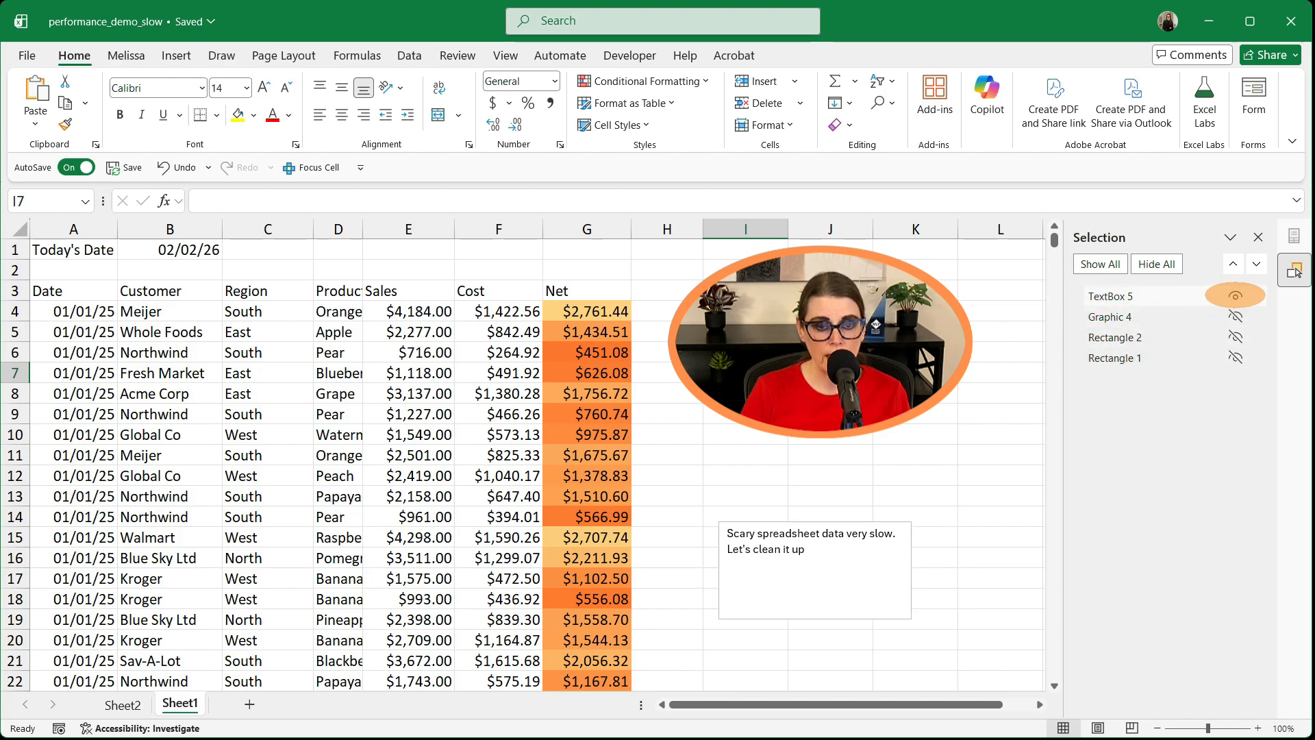
click(1235, 316)
click(1235, 336)
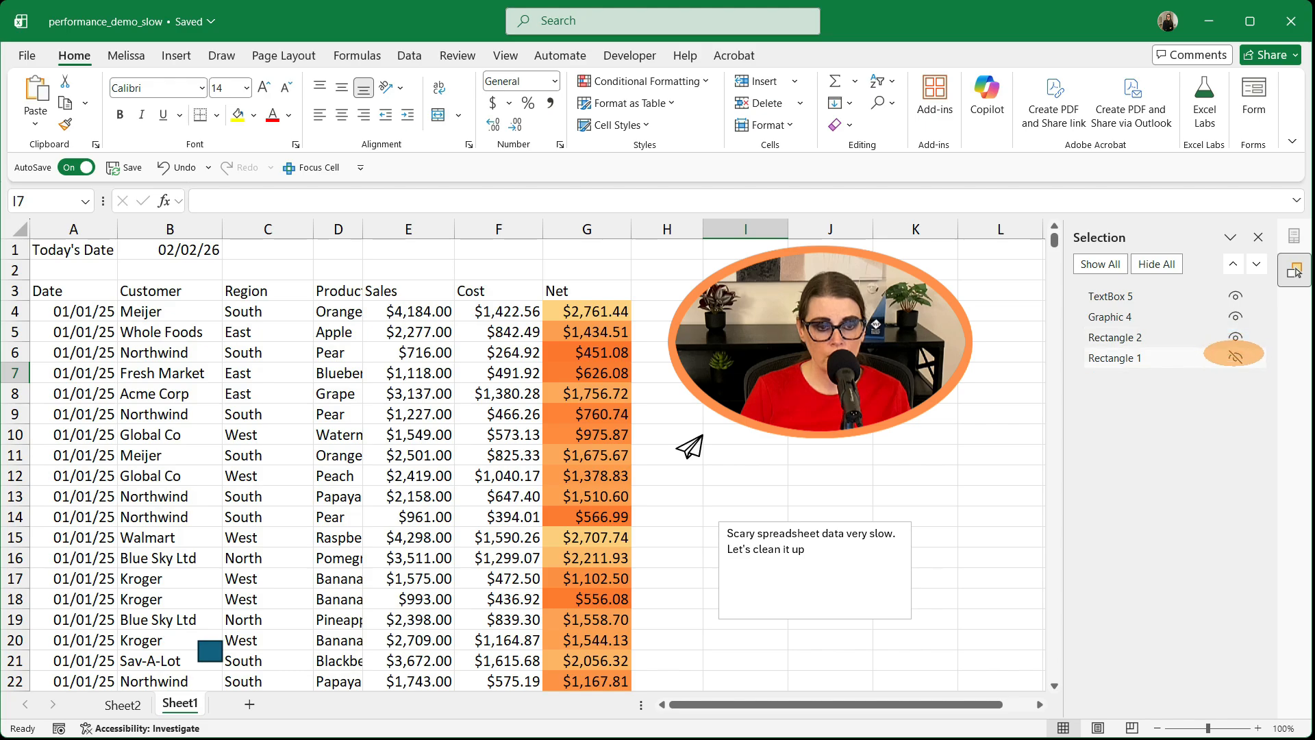
click(1235, 356)
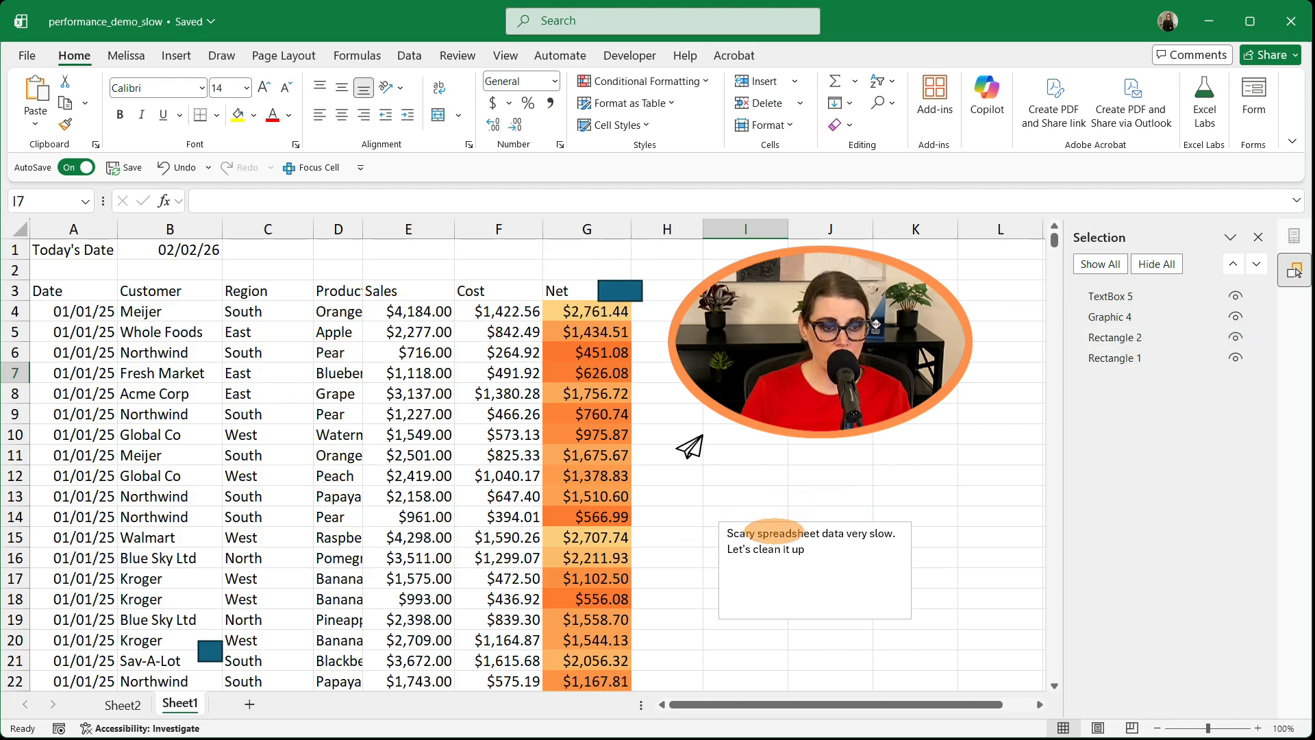
Delete the "Scary spreadsheet data very slow" text box and the paper plane graphic from Sheet1.
click(774, 523)
click(772, 520)
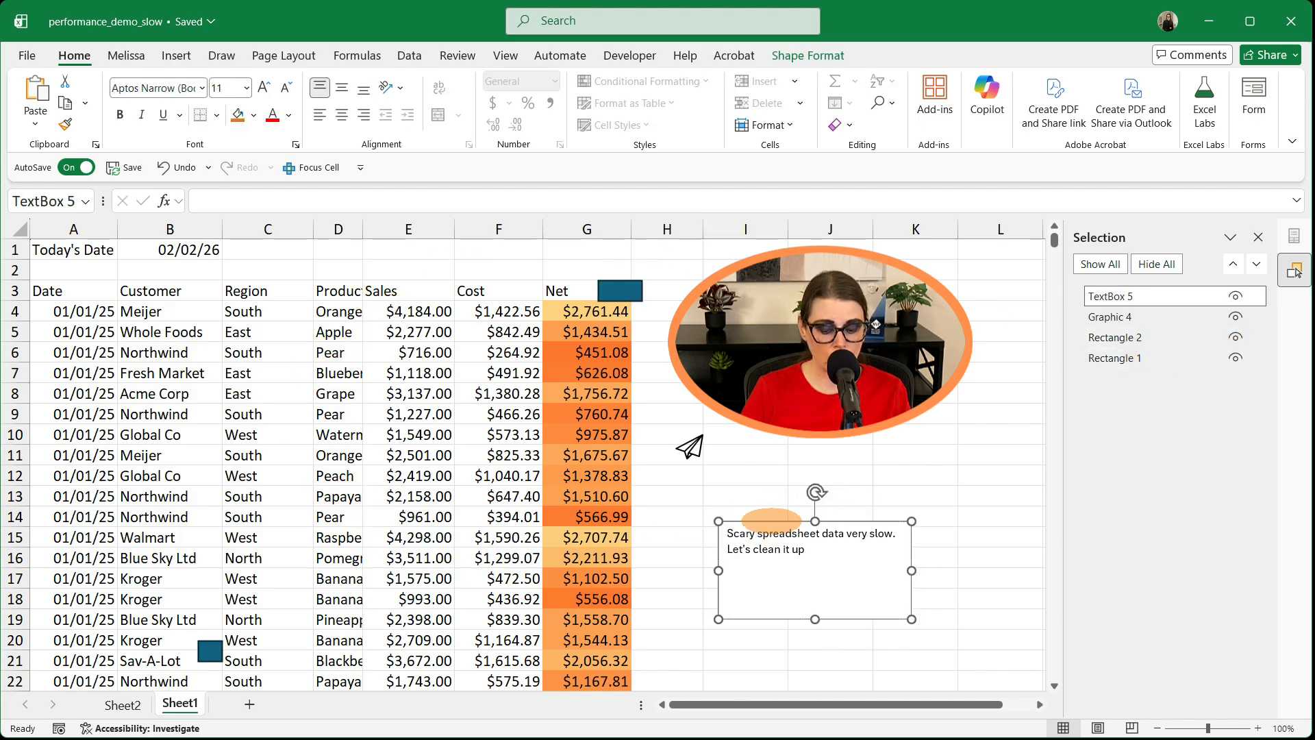
key(Delete)
click(690, 447)
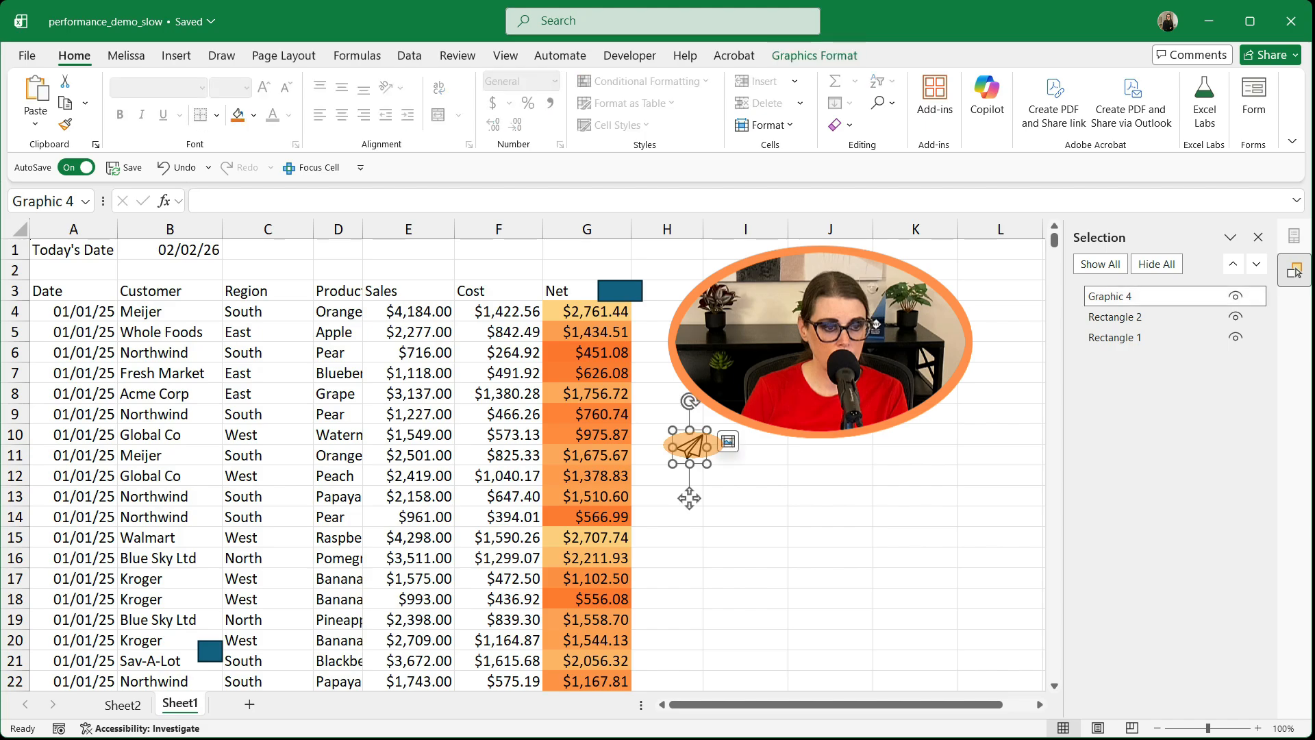
key(Delete)
Delete the blue rectangles beside the Net header and near B20:B21, and close the Selection pane.
click(624, 291)
key(Delete)
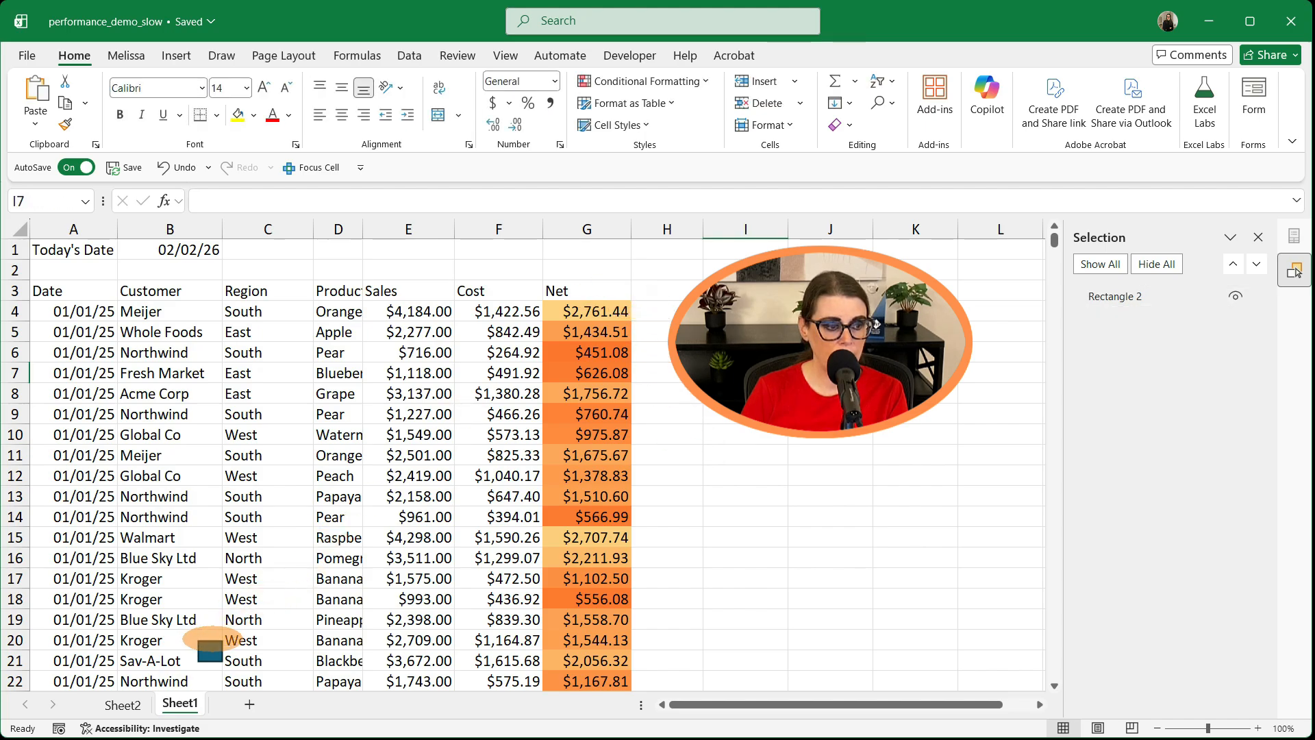
click(207, 648)
key(Delete)
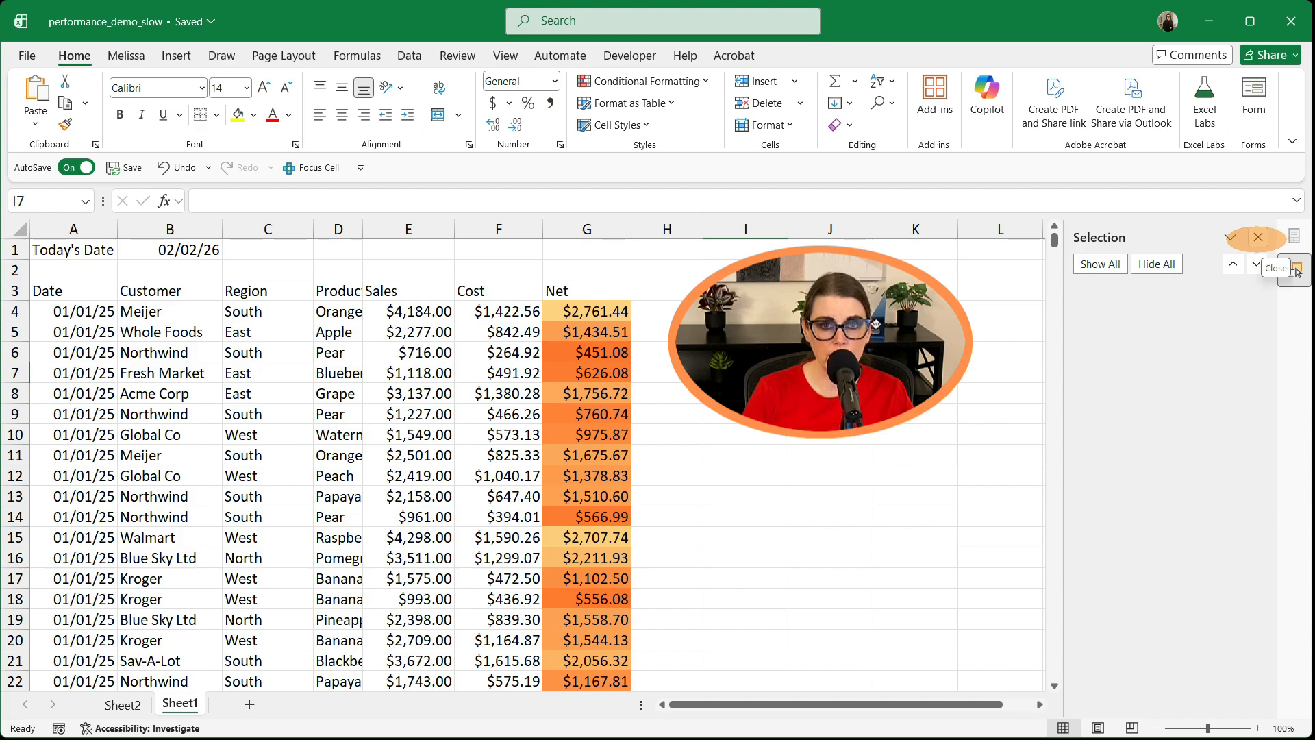
click(1258, 237)
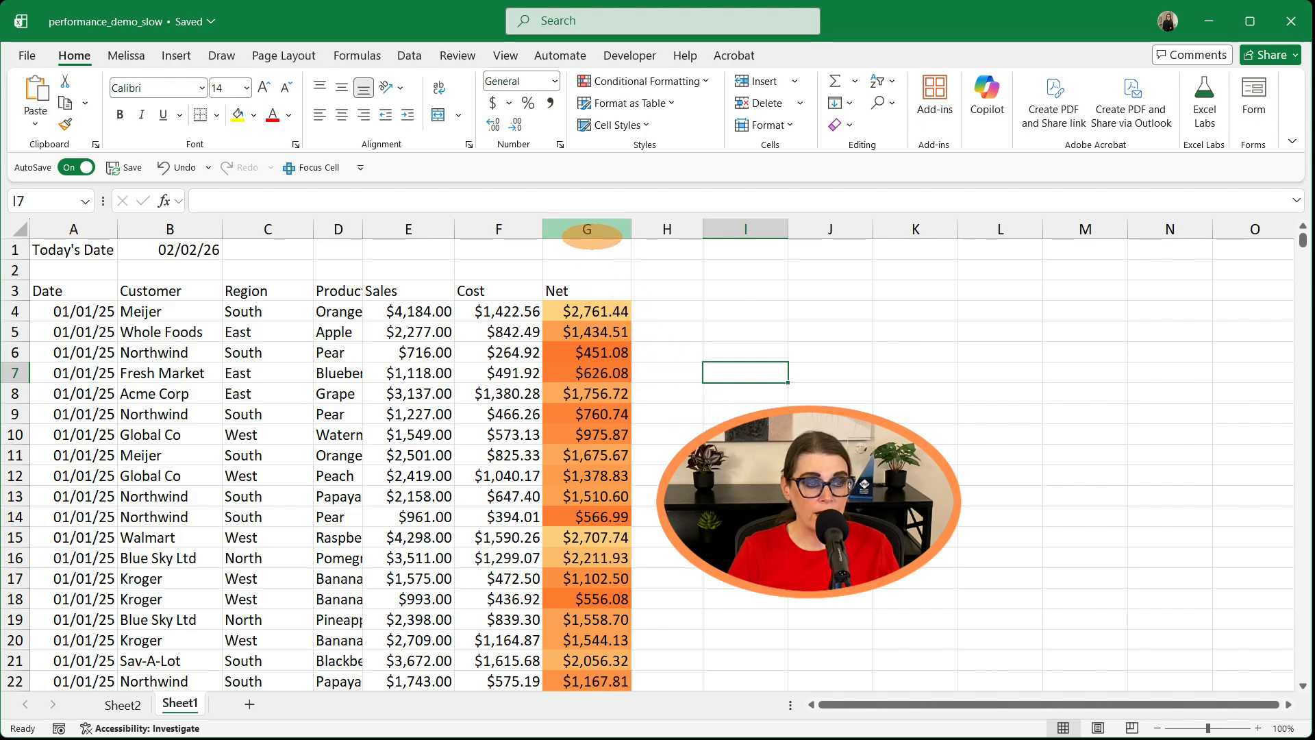
Review the Net column on Sheet1 and the sales-by-region PivotTable on Sheet2, and return to Sheet1.
click(592, 230)
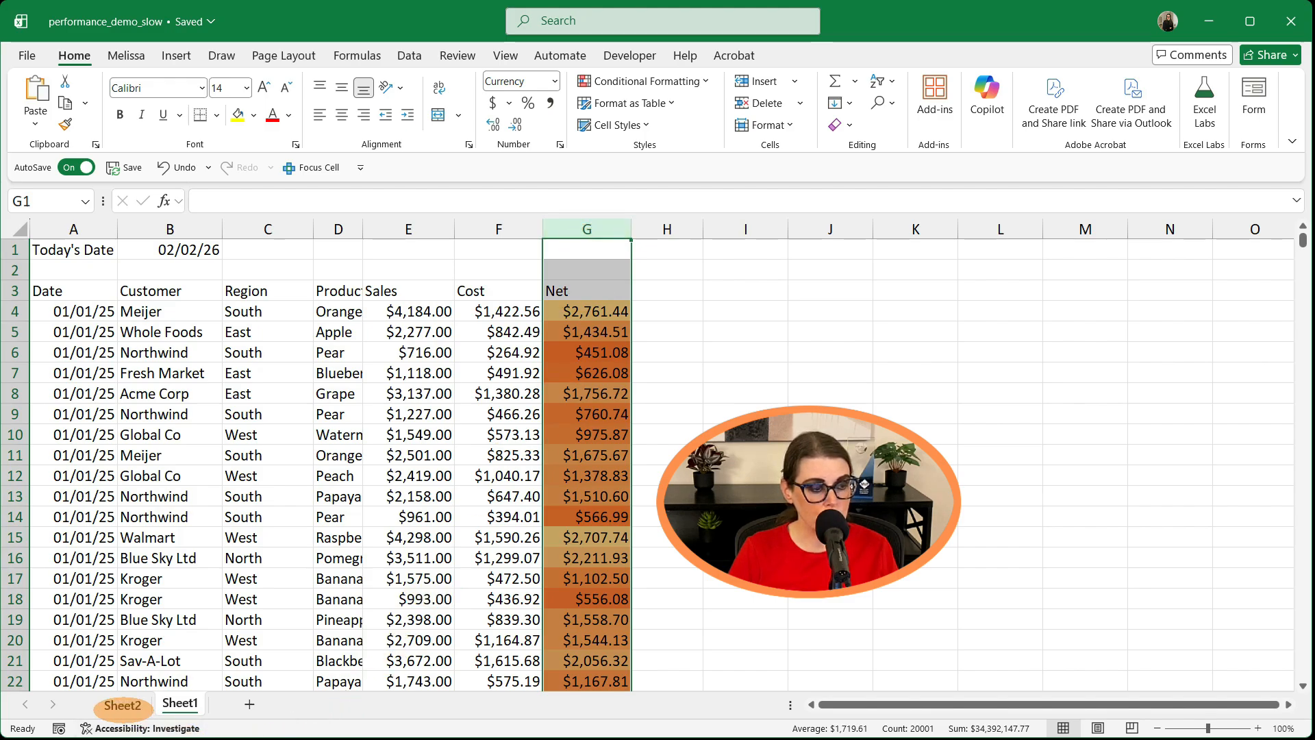
click(122, 704)
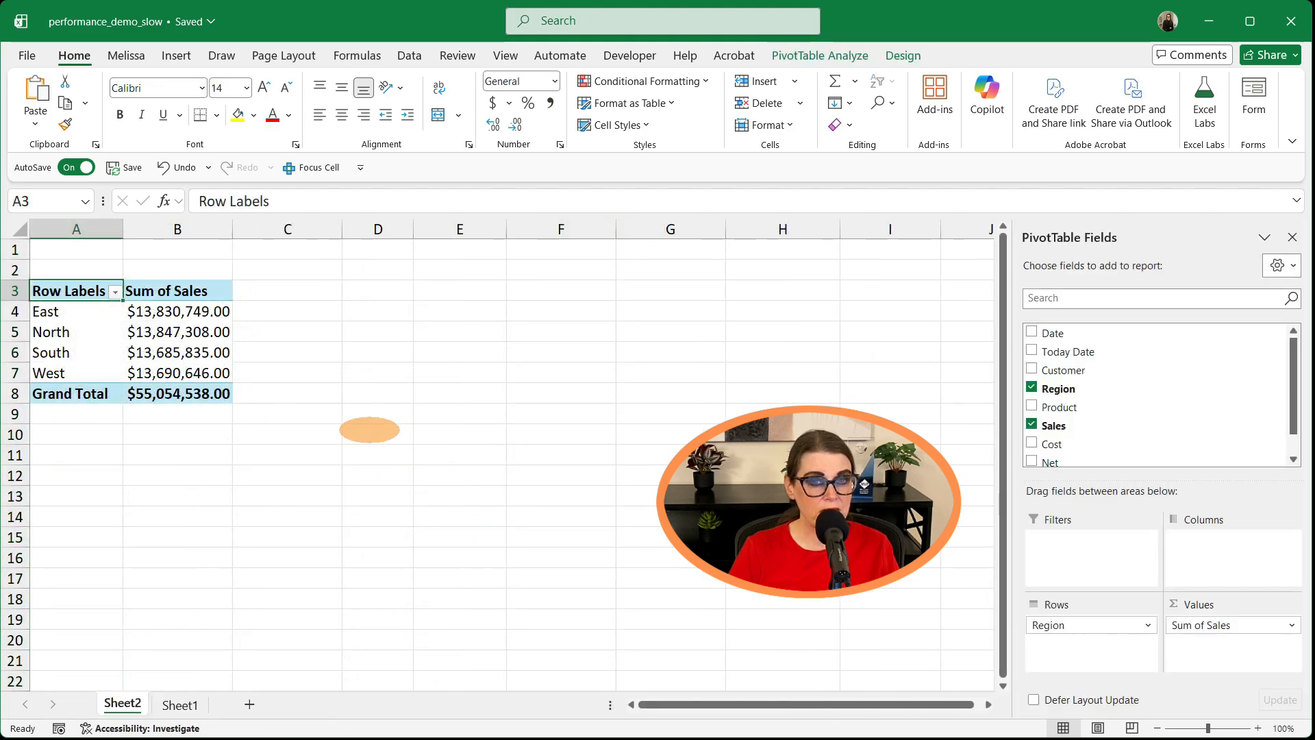
click(180, 706)
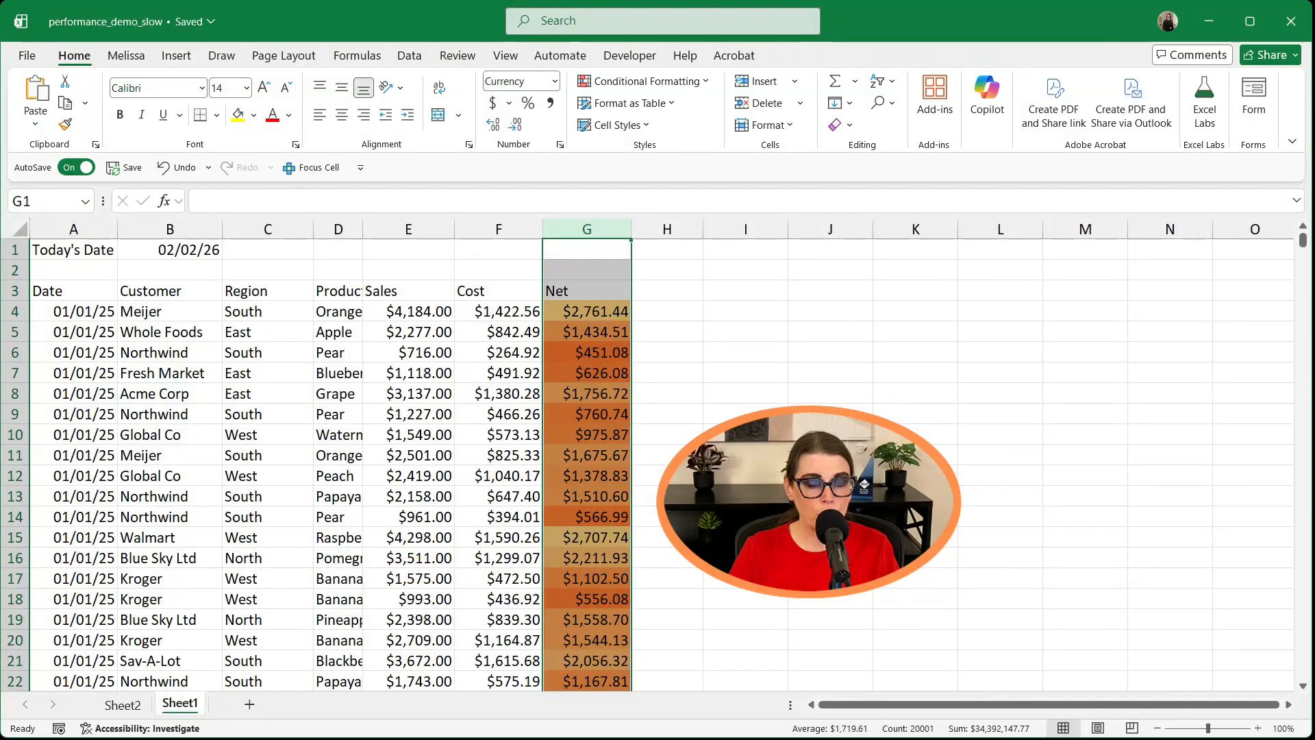